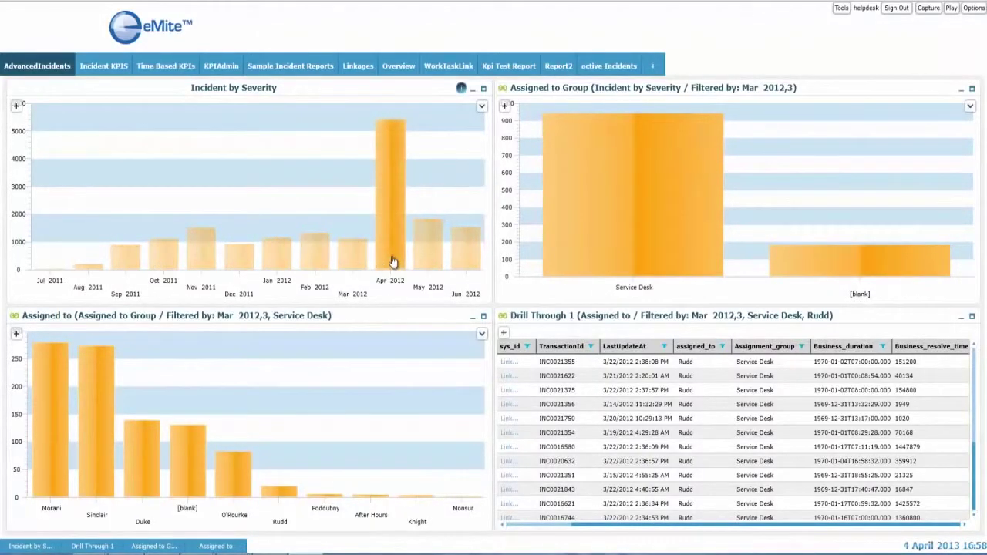
# Step: Drill down the incident charts to May 2012, the Desktop Support group and its second-largest assignee
pyautogui.click(422, 253)
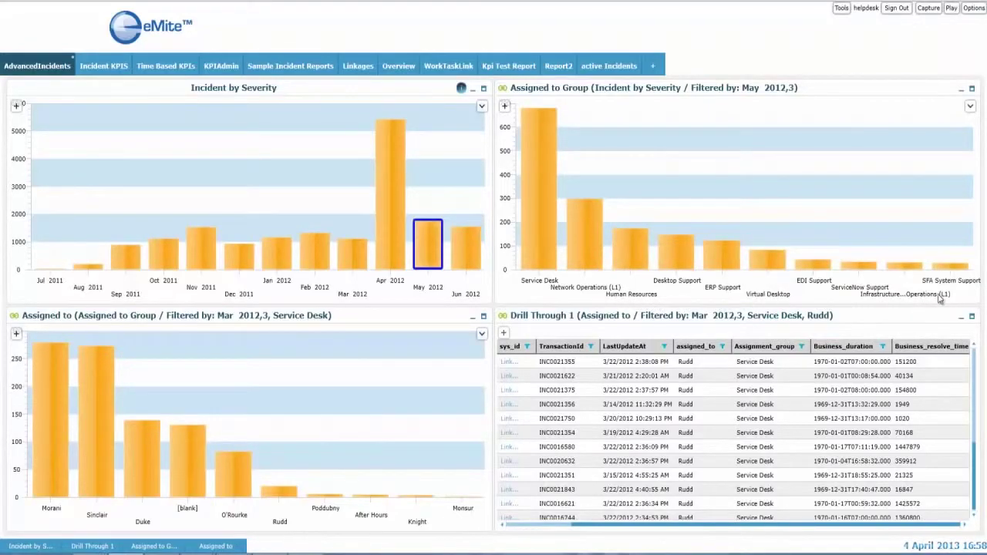
pyautogui.click(669, 262)
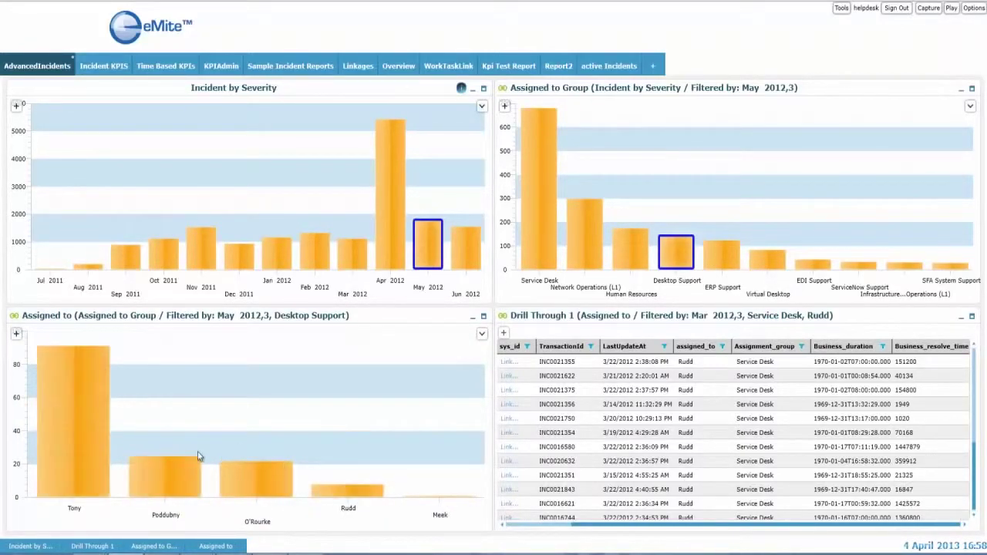
pyautogui.click(153, 474)
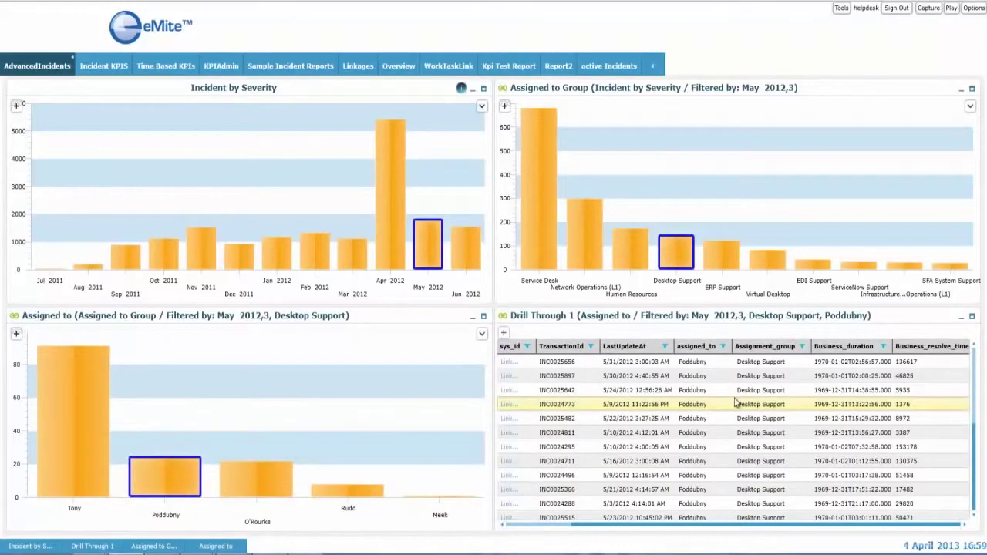
# Step: View the linked ServiceNow record of the fourth incident in the drill-through list and return to the dashboard
pyautogui.click(510, 407)
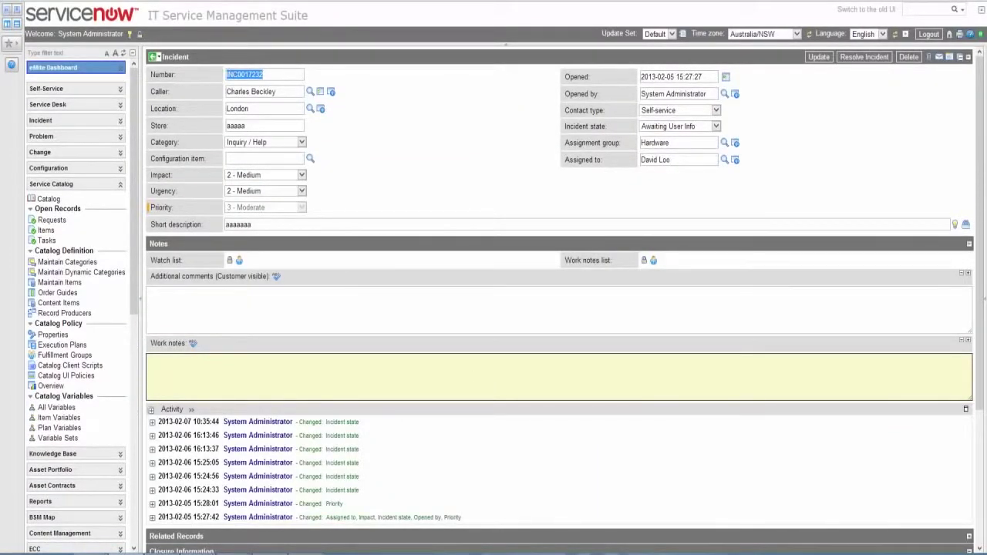
pyautogui.hotkey('alt', 'Tab')
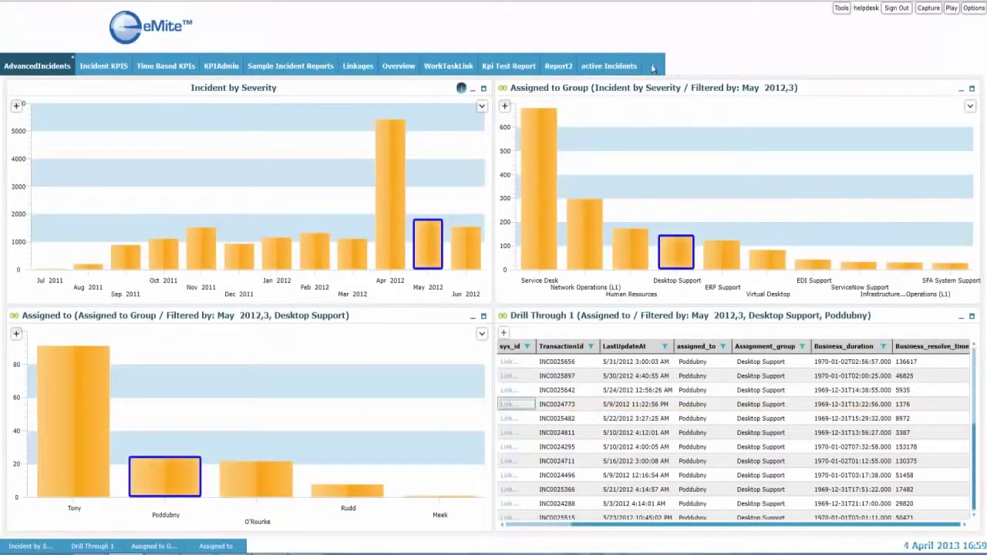
# Step: Load the IncidentsFailingSLA transaction KPI on the KPIAdmin page
pyautogui.click(215, 68)
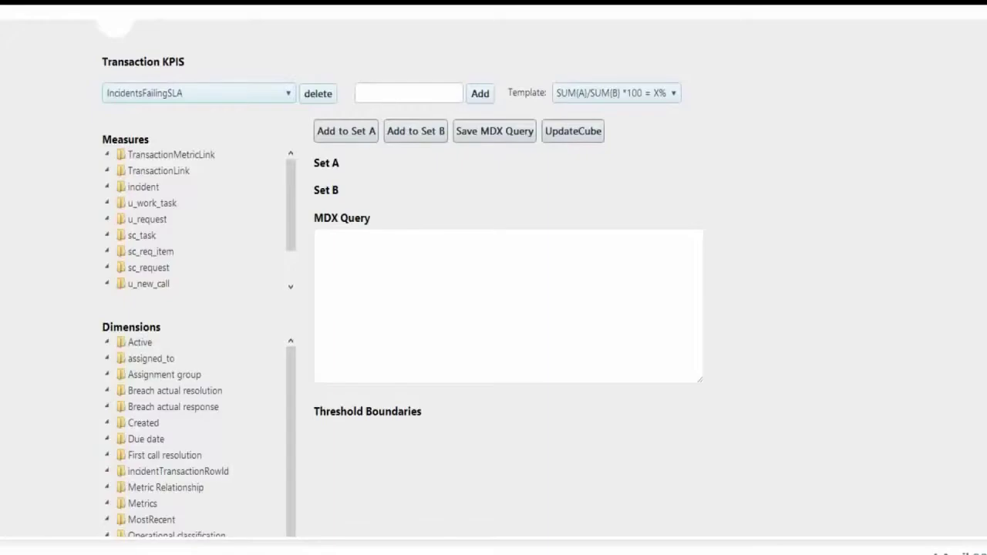
pyautogui.click(217, 99)
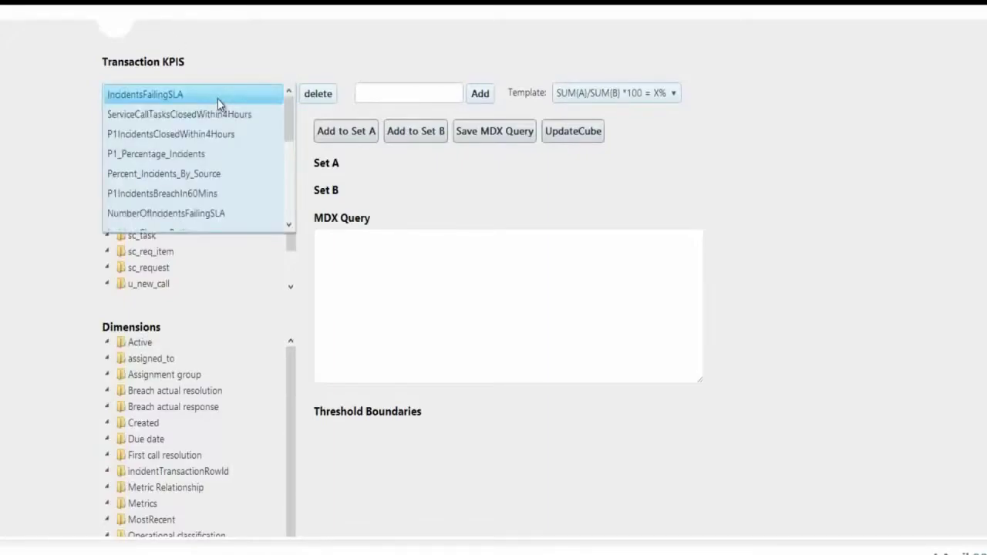
pyautogui.click(172, 93)
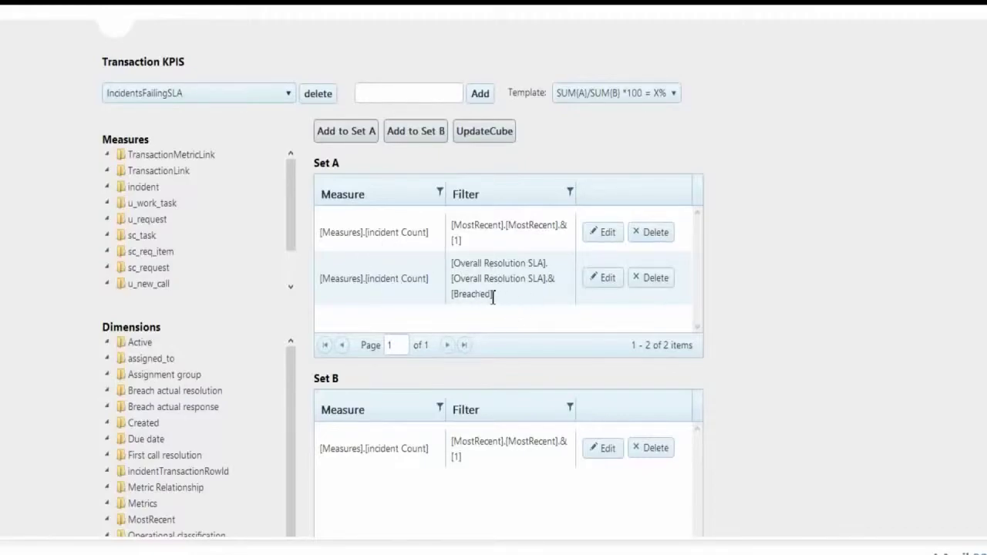
# Step: Select the incident Count measure and the Breached value of the Overall Resolution SLA dimension
pyautogui.click(106, 192)
pyautogui.click(166, 203)
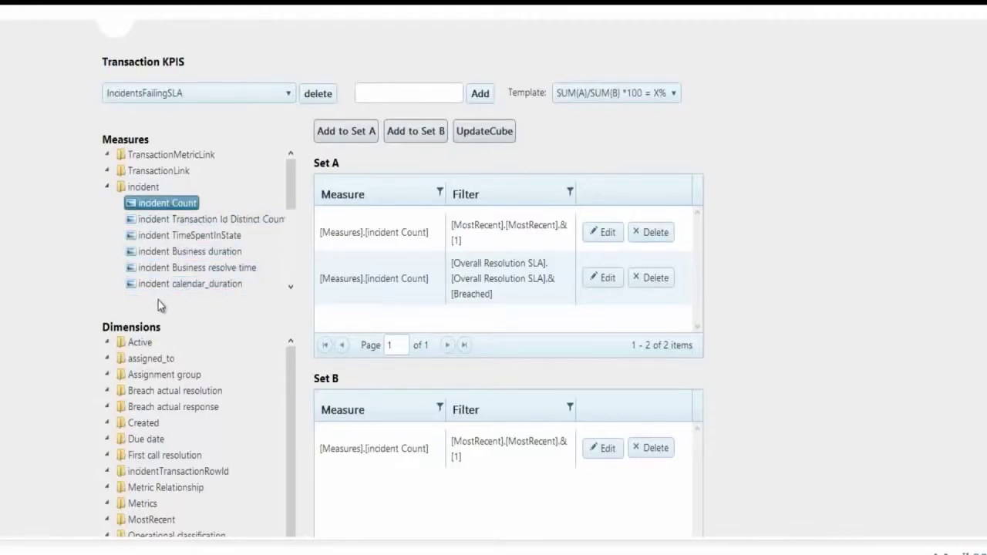
pyautogui.scroll(-2, 123, 348)
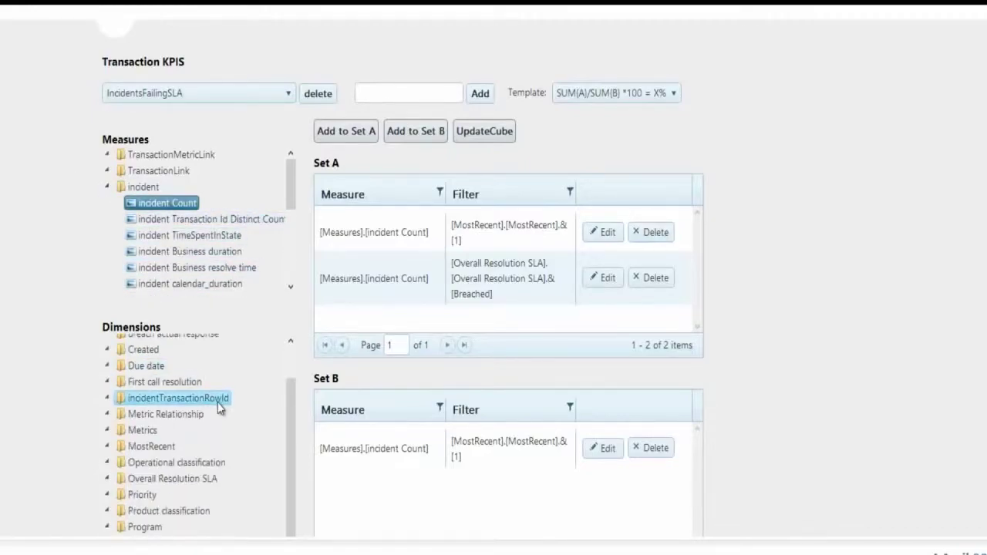
pyautogui.scroll(-2, 200, 408)
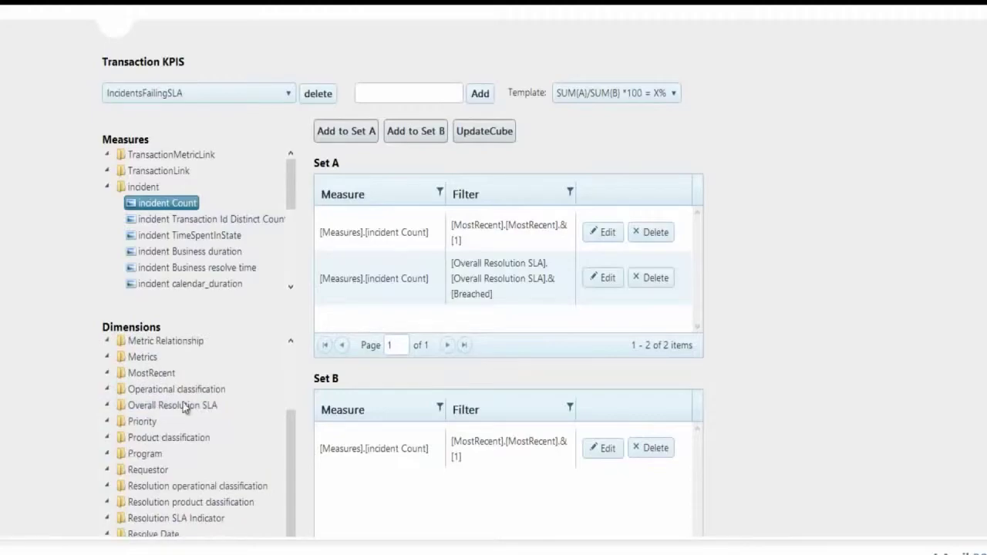
pyautogui.click(107, 405)
pyautogui.click(117, 422)
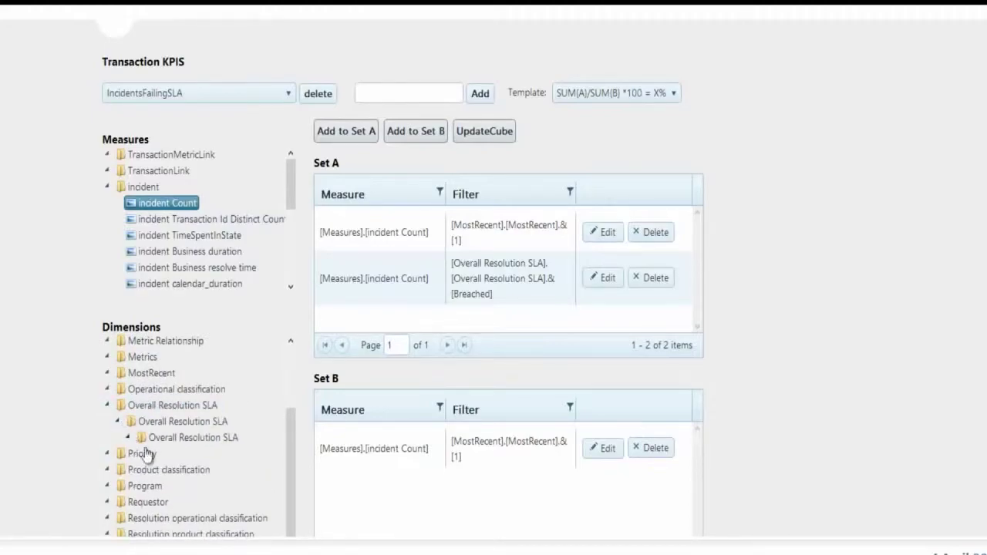
pyautogui.click(128, 438)
pyautogui.click(164, 483)
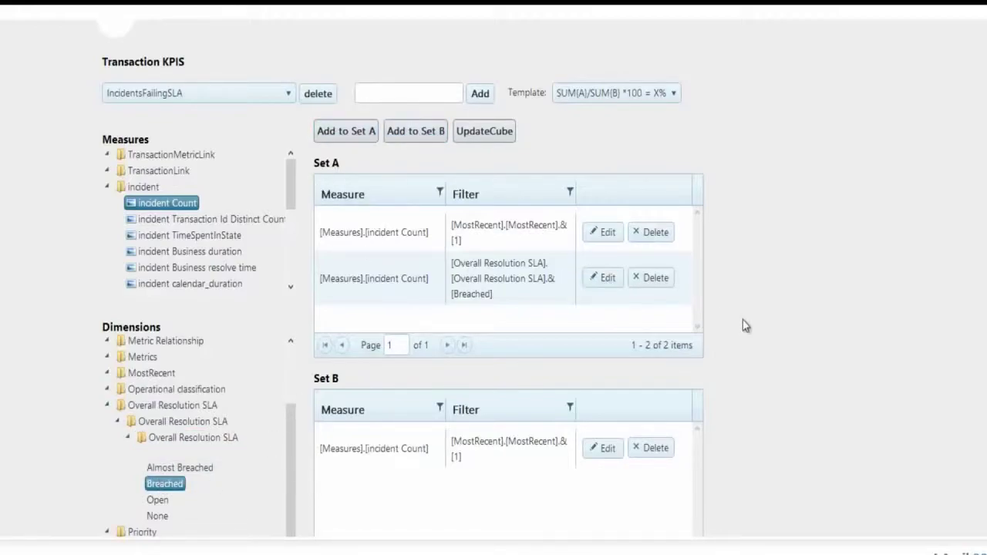
# Step: Examine the KPI's threshold boundaries and the colour picker of the >=0 threshold, leaving the row unedited
pyautogui.scroll(-4, 743, 321)
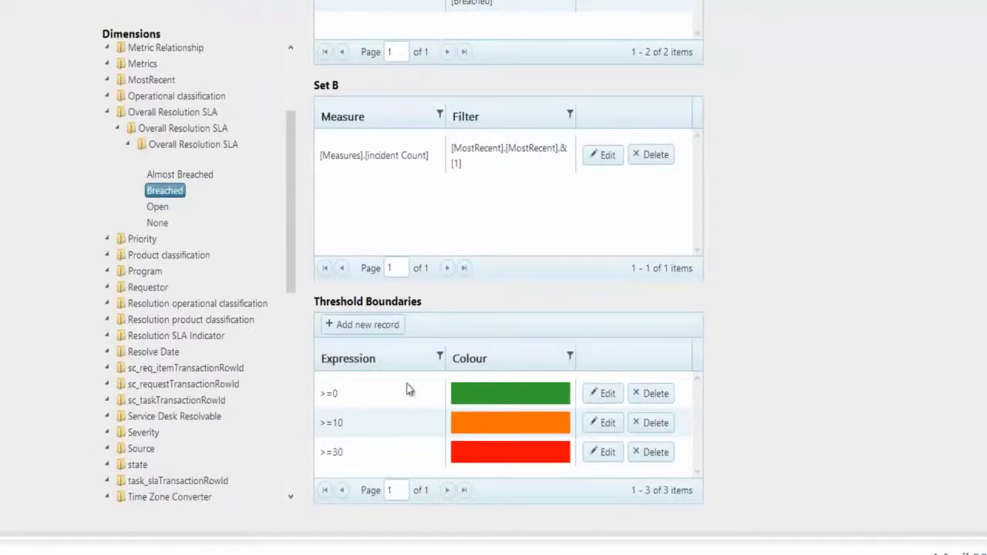
pyautogui.scroll(4, 578, 341)
pyautogui.scroll(-5, 632, 425)
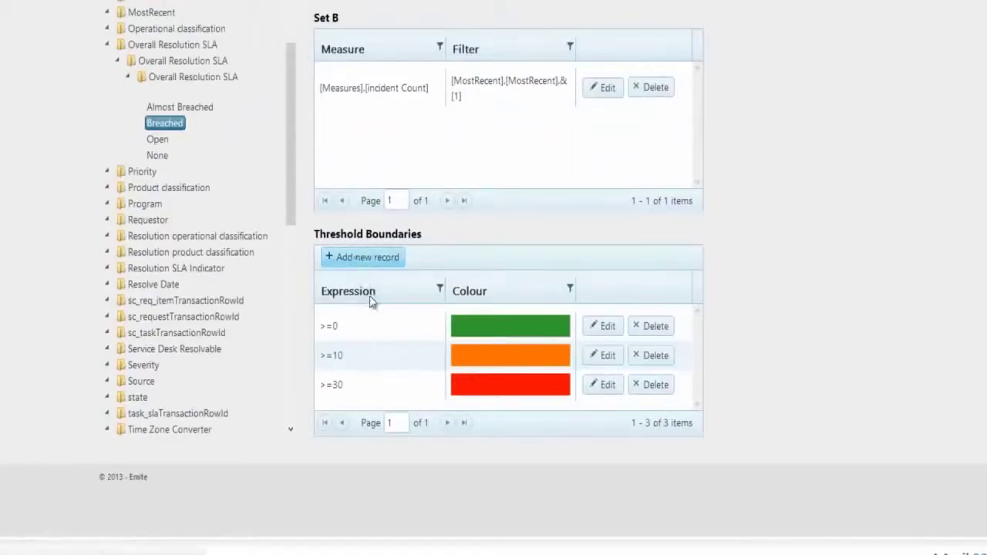
pyautogui.click(606, 326)
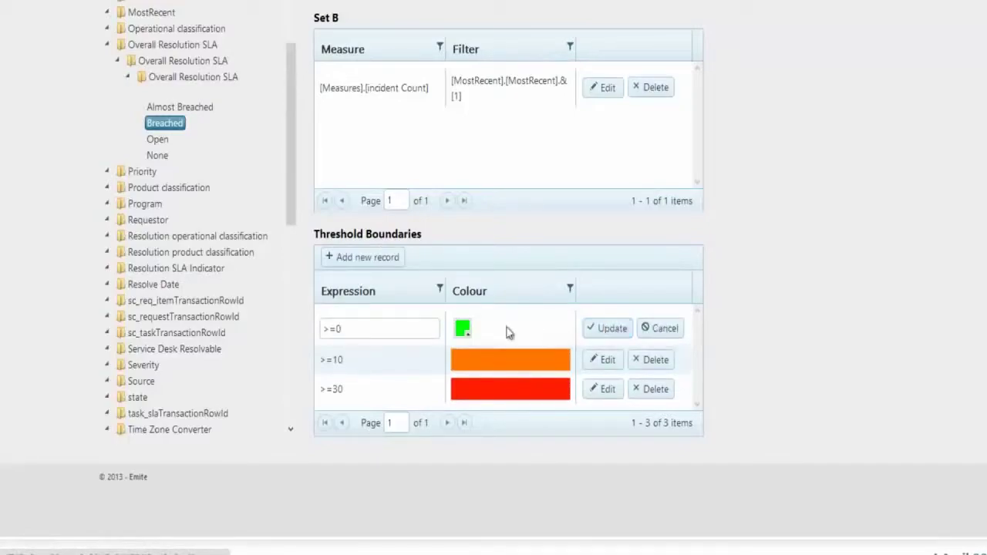
pyautogui.click(460, 335)
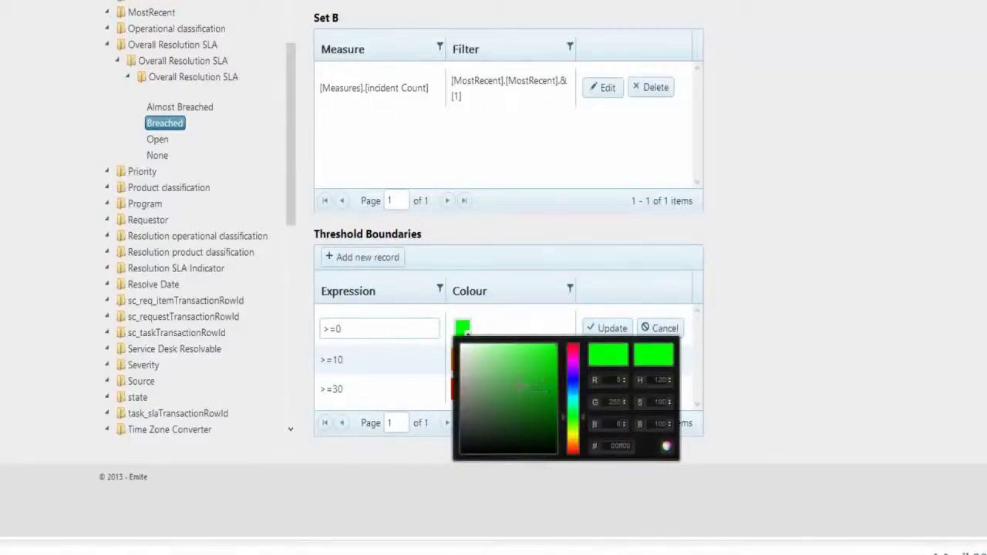
pyautogui.click(717, 315)
pyautogui.click(663, 329)
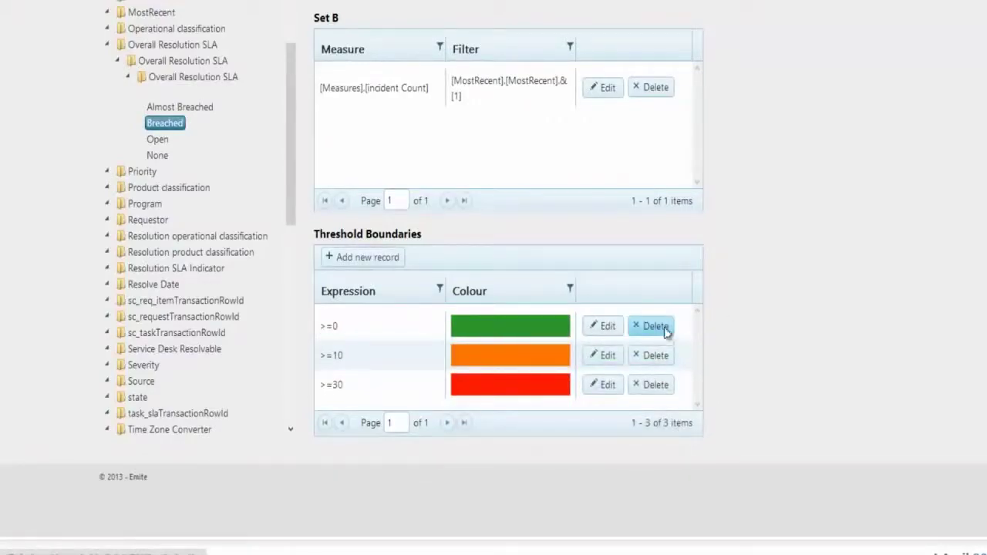
pyautogui.scroll(5, 732, 326)
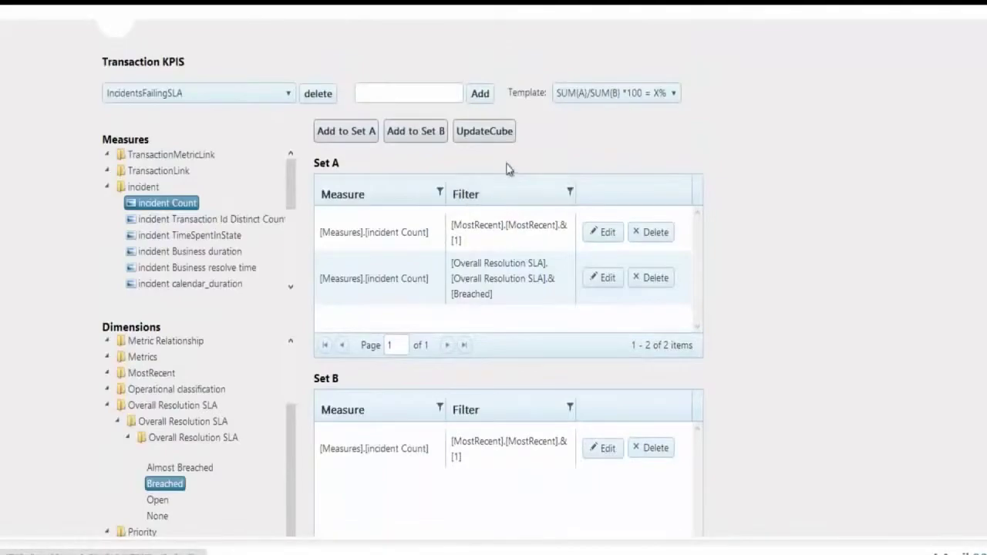
# Step: Load the ServiceCallTasksClosedWithin4Hours KPI and examine its Set A state filter and threshold boundaries
pyautogui.click(223, 97)
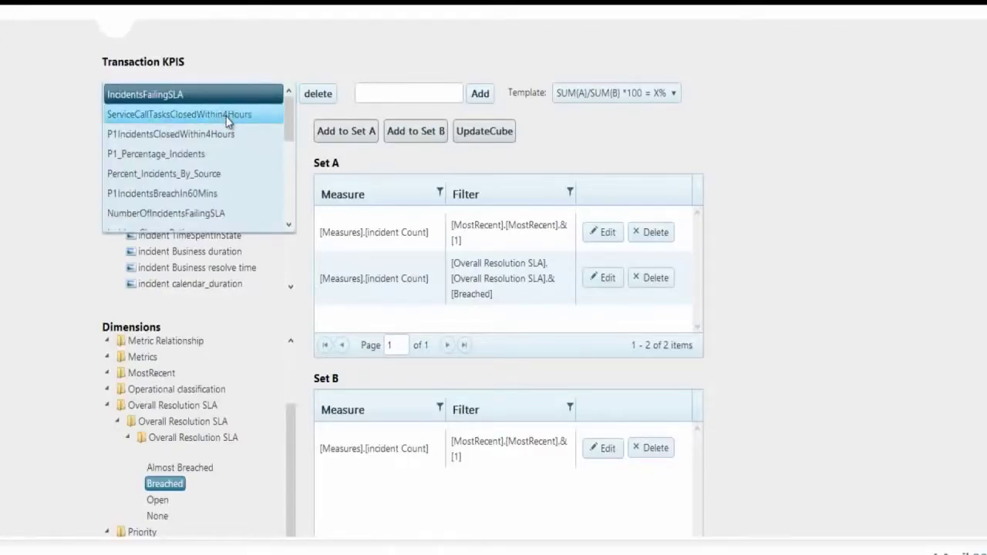
pyautogui.click(227, 115)
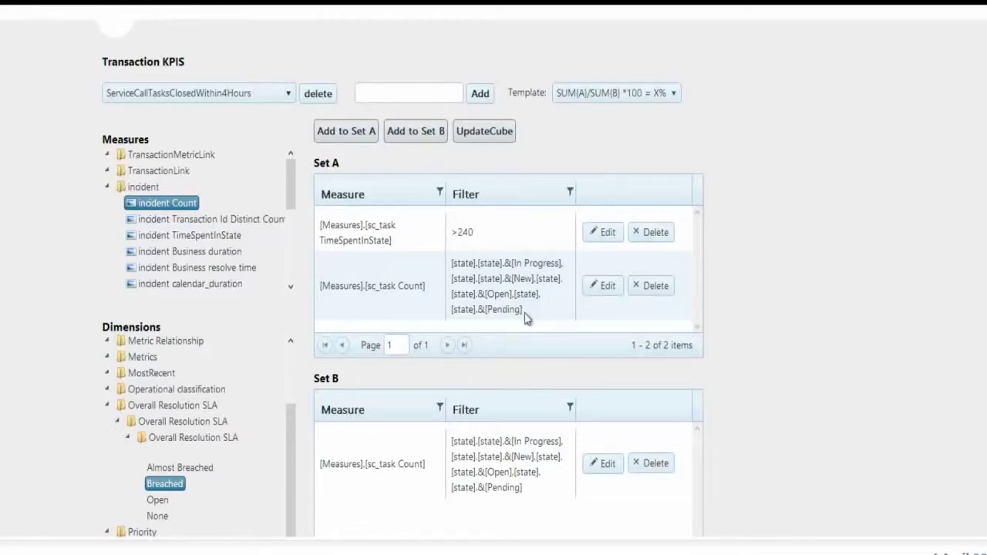
pyautogui.moveTo(531, 318); pyautogui.dragTo(452, 263)
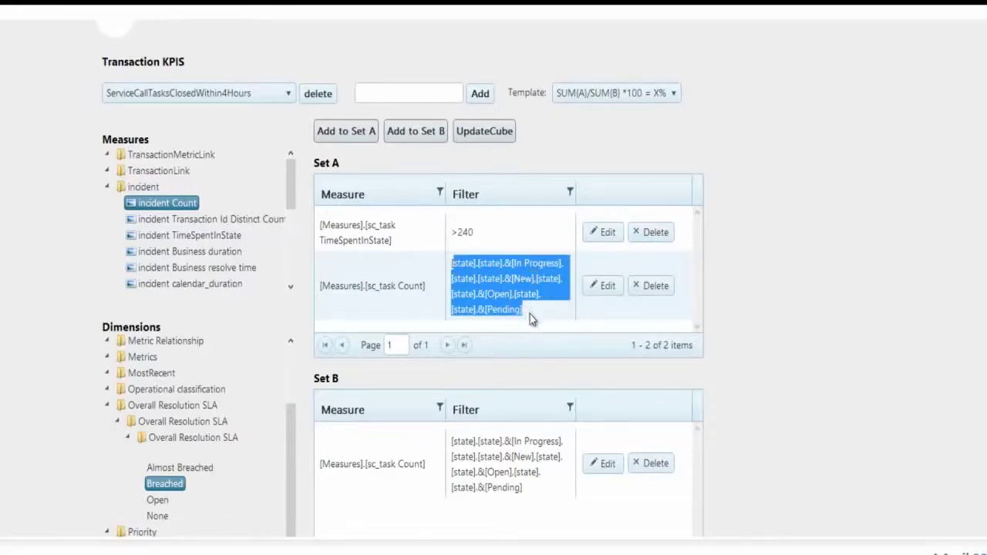
pyautogui.click(529, 311)
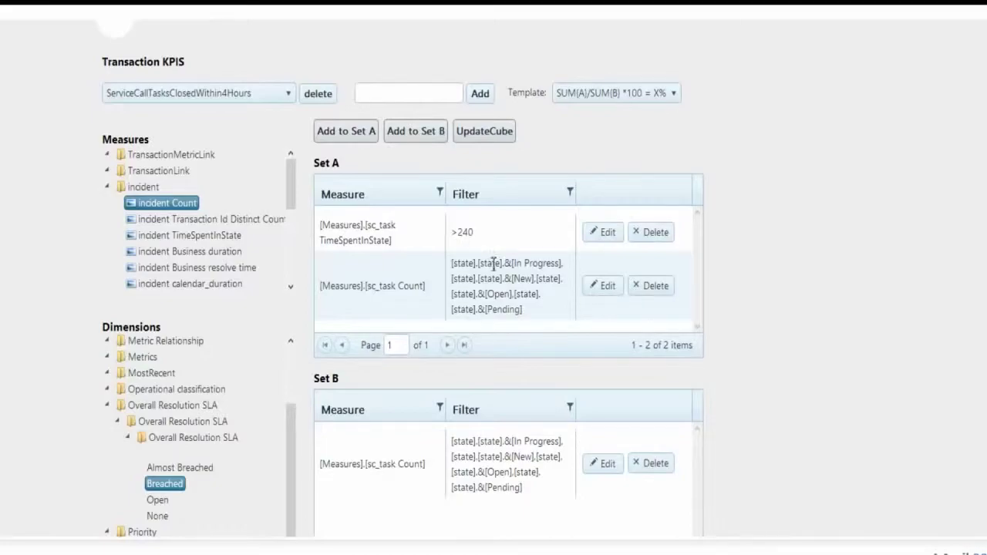
pyautogui.scroll(-4, 509, 462)
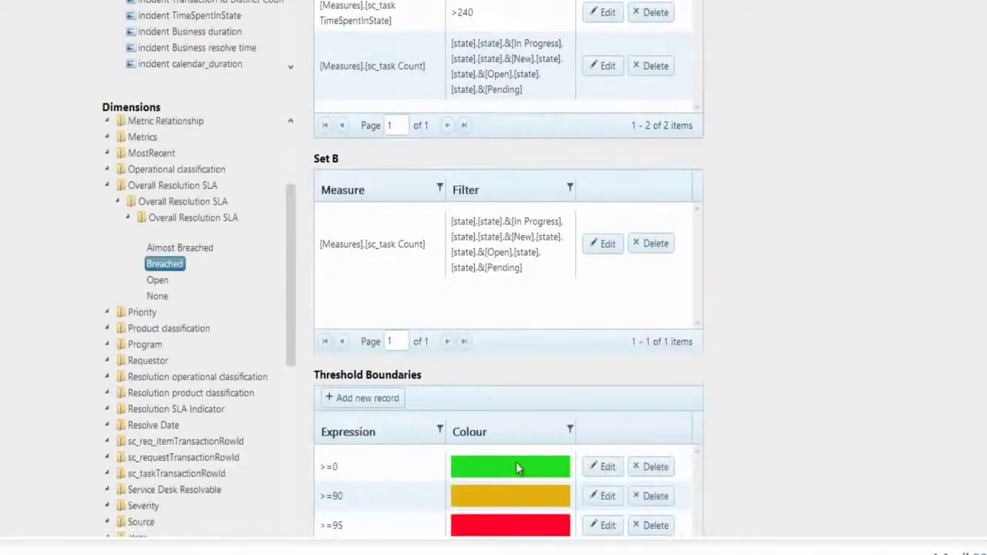
pyautogui.scroll(4, 495, 437)
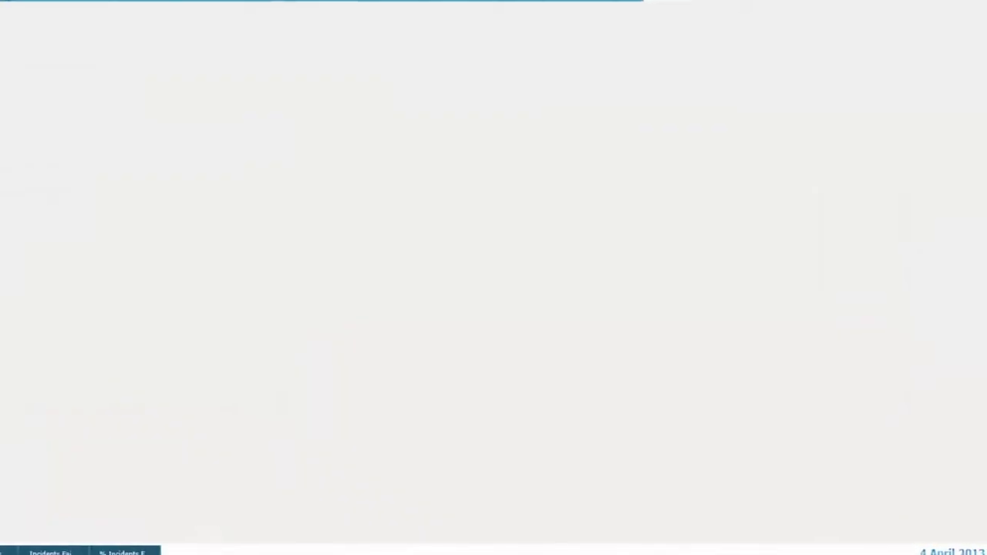
# Step: View the % Incidents resolved on First Call report on the Incident KPIS page as a grid and return it to a chart
pyautogui.click(106, 67)
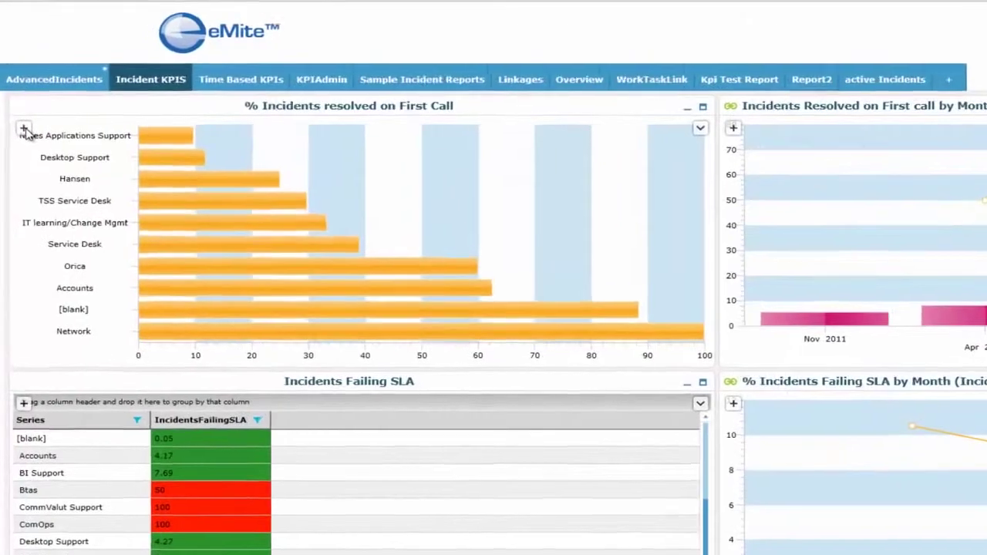
pyautogui.click(15, 106)
pyautogui.click(349, 162)
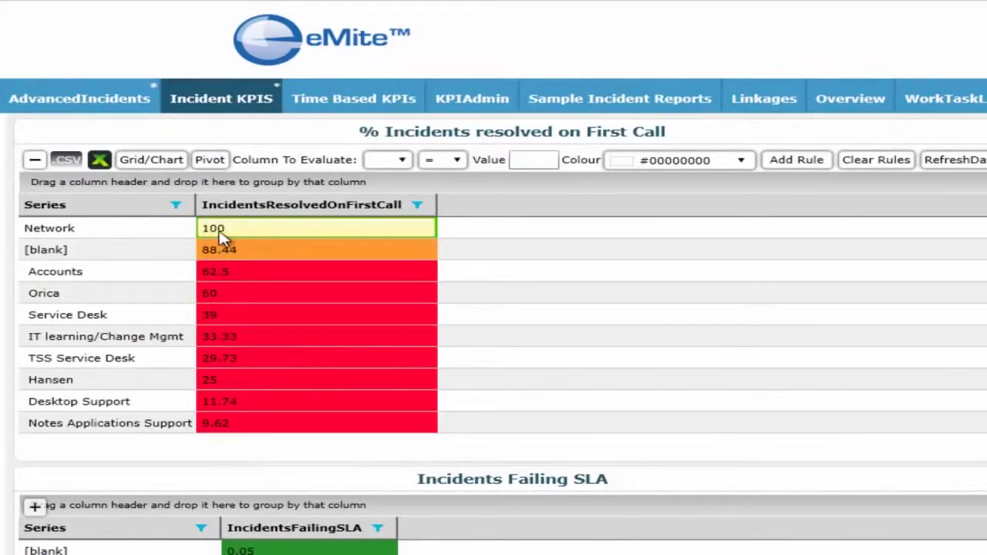
pyautogui.click(142, 161)
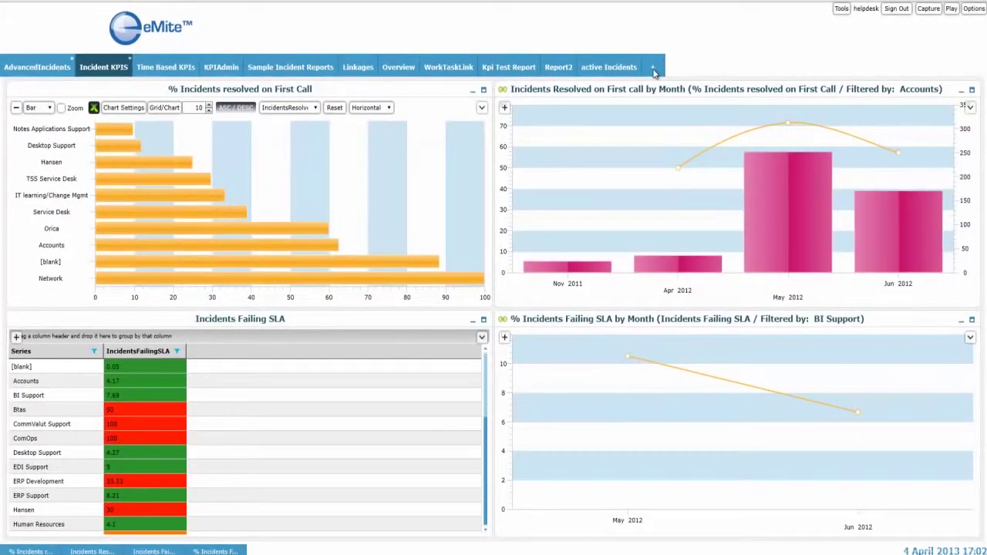
# Step: Add a new dashboard page using the template with one tall pane beside two stacked panes
pyautogui.click(652, 69)
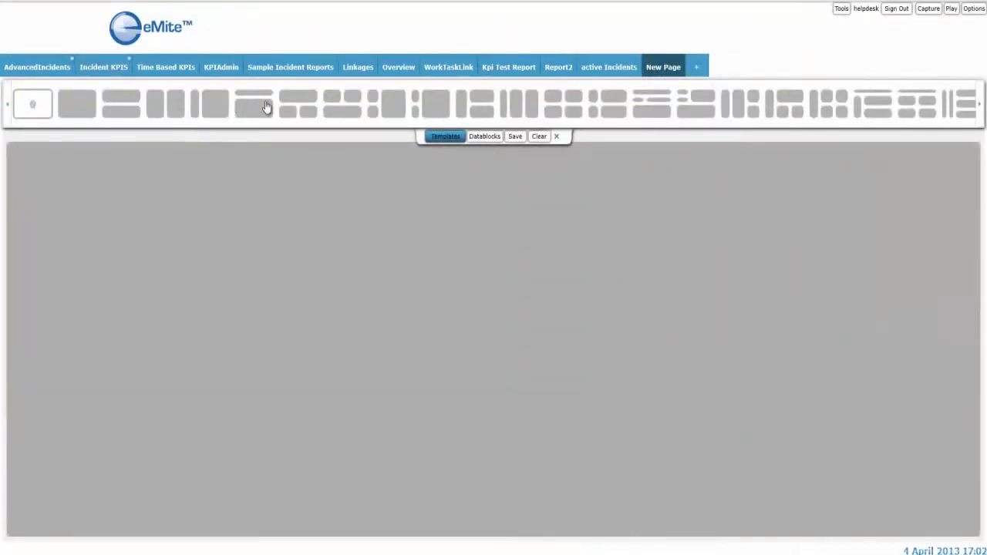
pyautogui.click(265, 106)
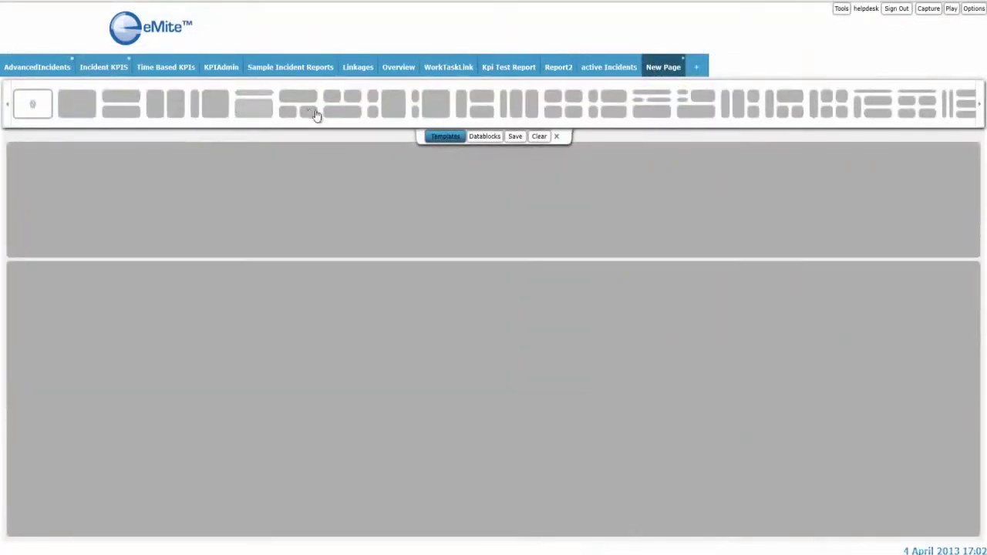
pyautogui.click(328, 113)
pyautogui.click(481, 105)
# Step: Place a ReportSet Grid datablock in the tall pane of the new page
pyautogui.click(487, 139)
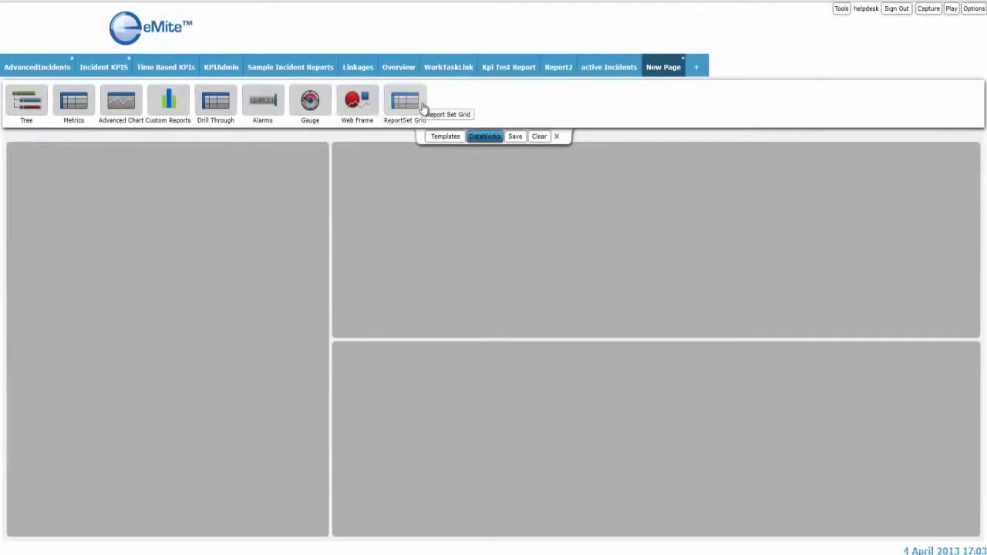
pyautogui.moveTo(423, 108); pyautogui.dragTo(121, 254)
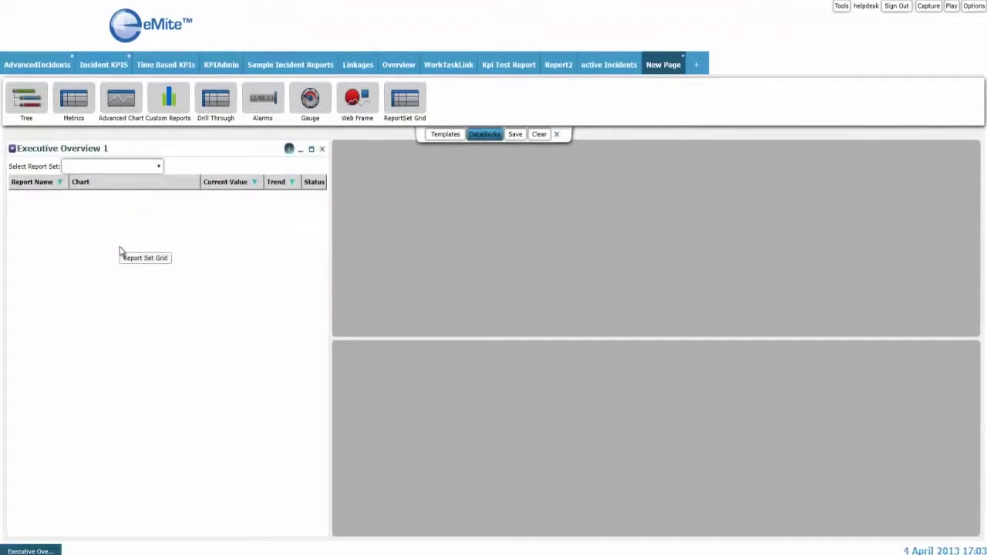
# Step: Set the report set of the Executive Overview 1 grid to KPIOverview Set
pyautogui.click(142, 170)
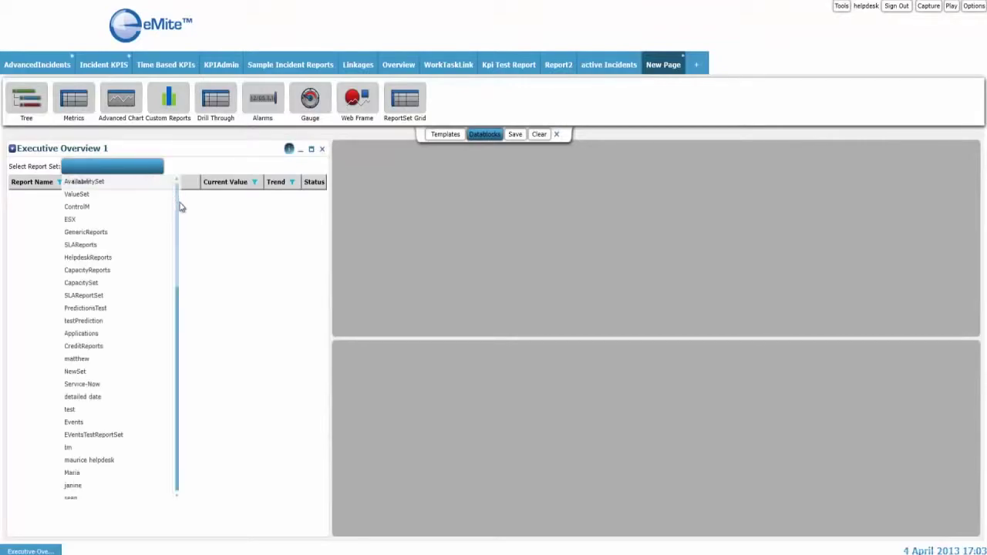
pyautogui.scroll(-5, 176, 322)
pyautogui.scroll(-5, 263, 305)
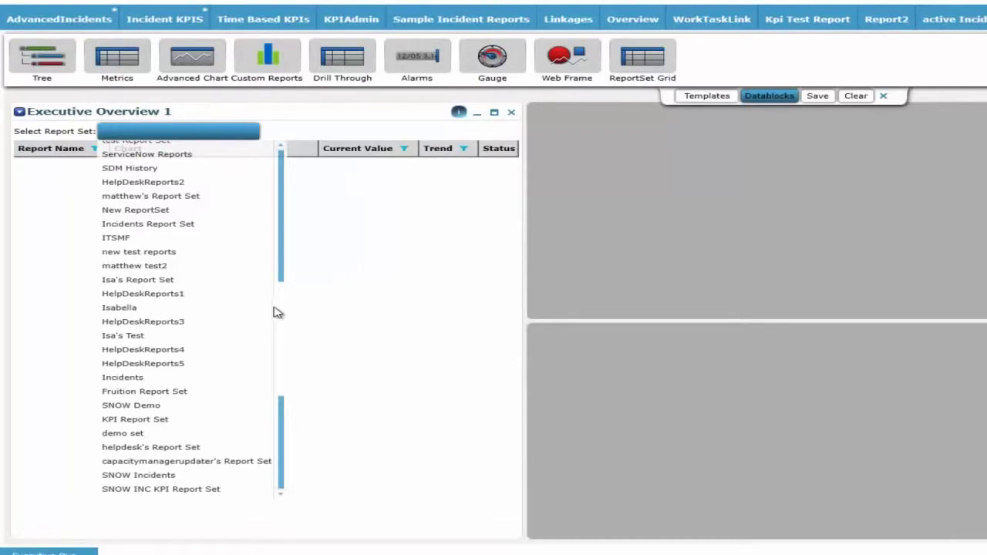
pyautogui.scroll(-3, 279, 314)
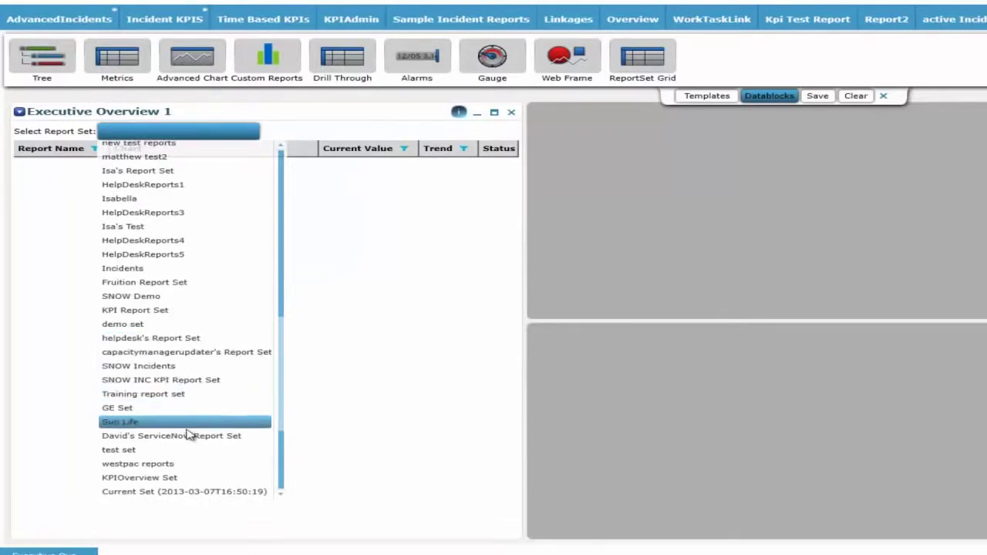
pyautogui.click(183, 478)
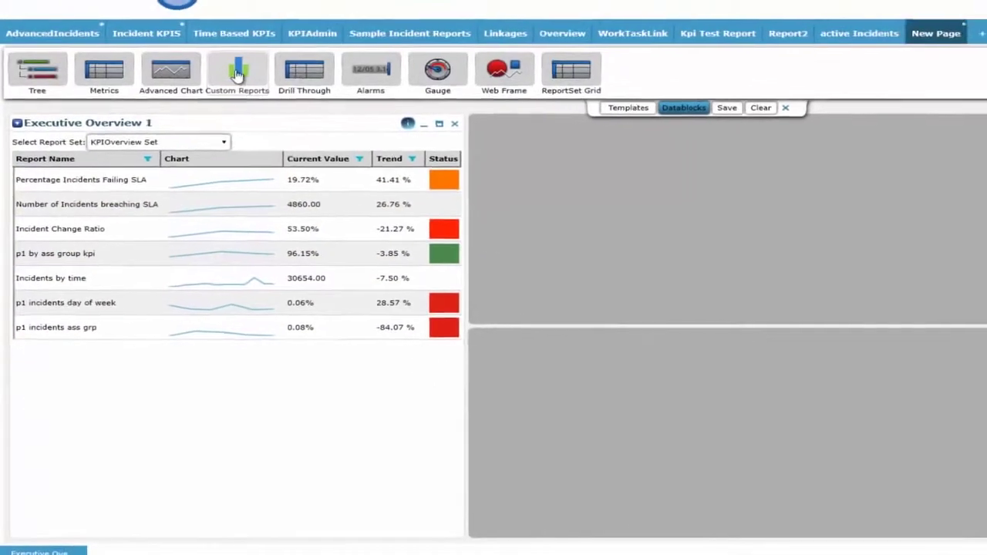
# Step: Place a Custom Reports datablock in the upper empty pane and load the incidents over time report from helpdesk's Report Set
pyautogui.moveTo(483, 263); pyautogui.dragTo(484, 263)
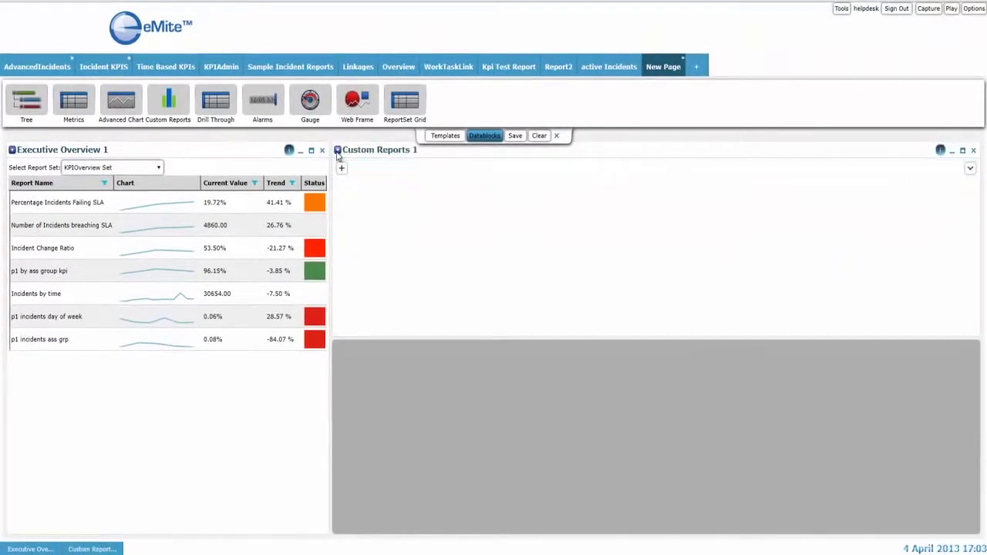
pyautogui.click(337, 149)
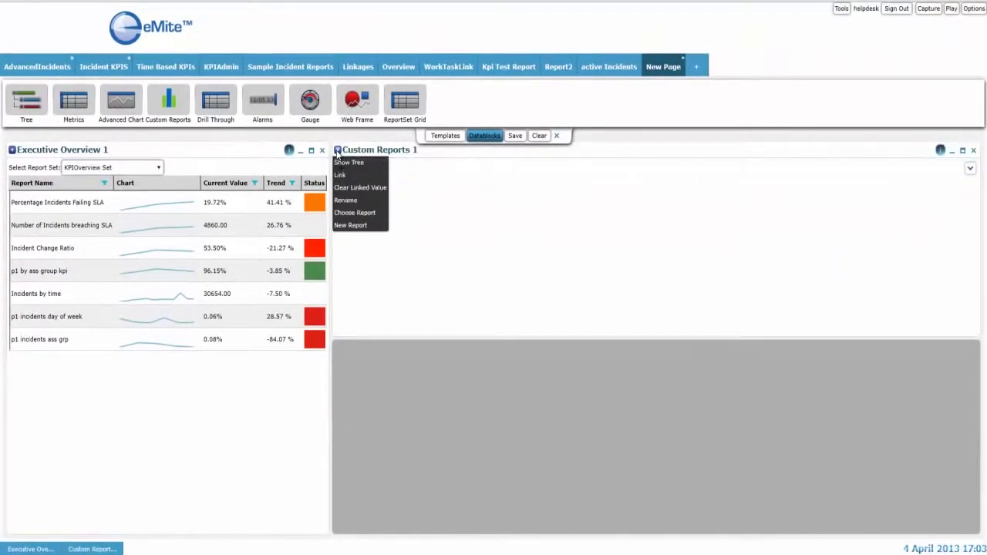
pyautogui.click(355, 213)
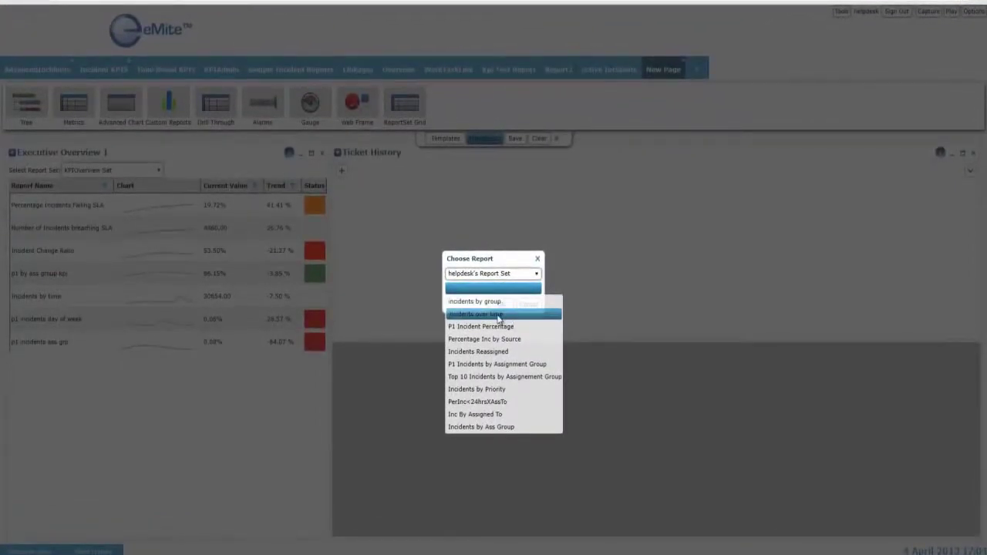
pyautogui.click(498, 315)
pyautogui.click(500, 306)
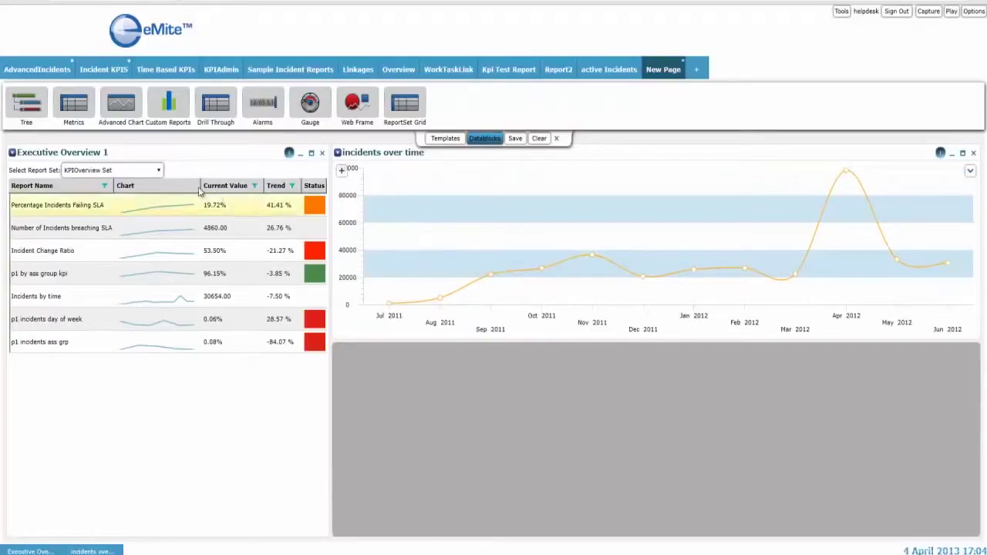
# Step: Link Executive Overview 1 to incidents over time by Measure and chart the Number of Incidents breaching SLA and Incident Change Ratio rows
pyautogui.click(13, 154)
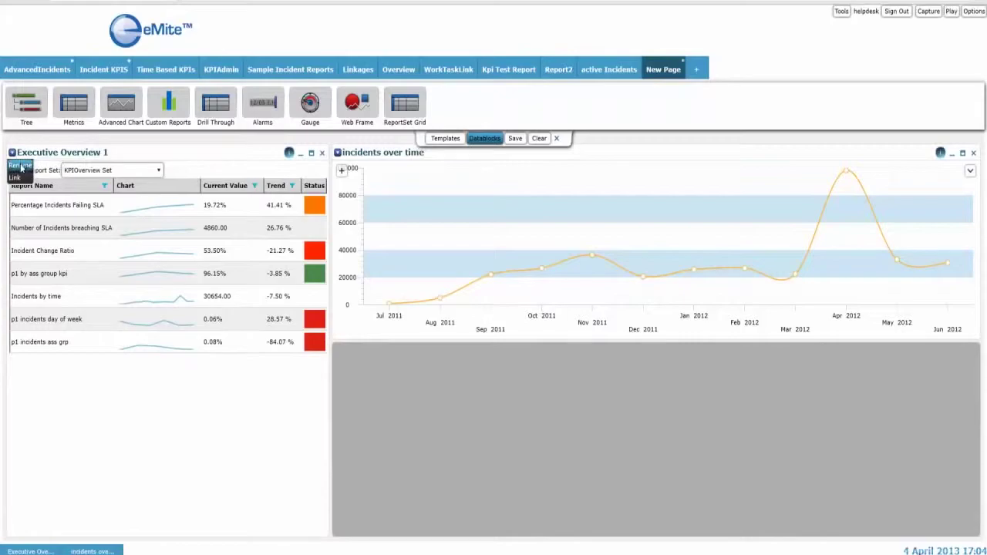
pyautogui.click(15, 177)
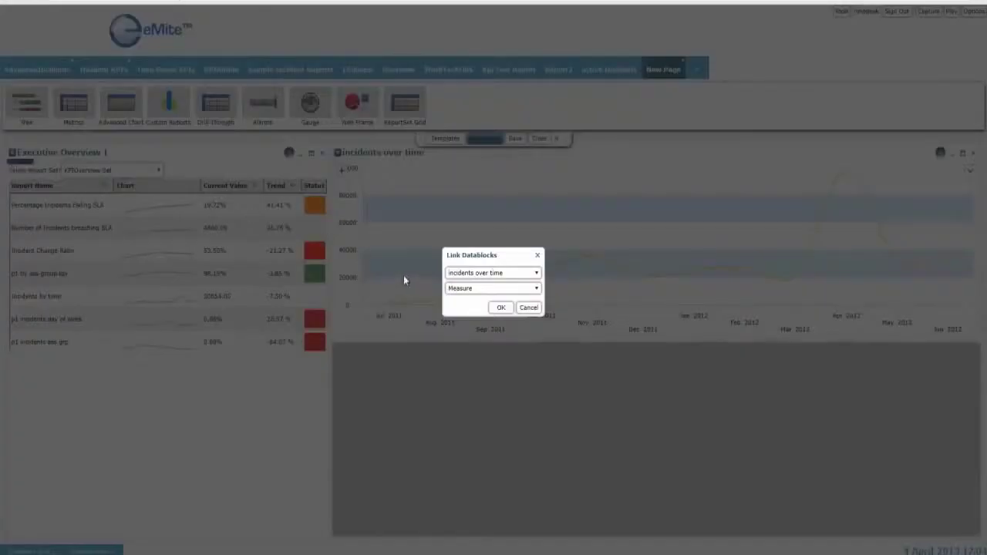
pyautogui.click(501, 307)
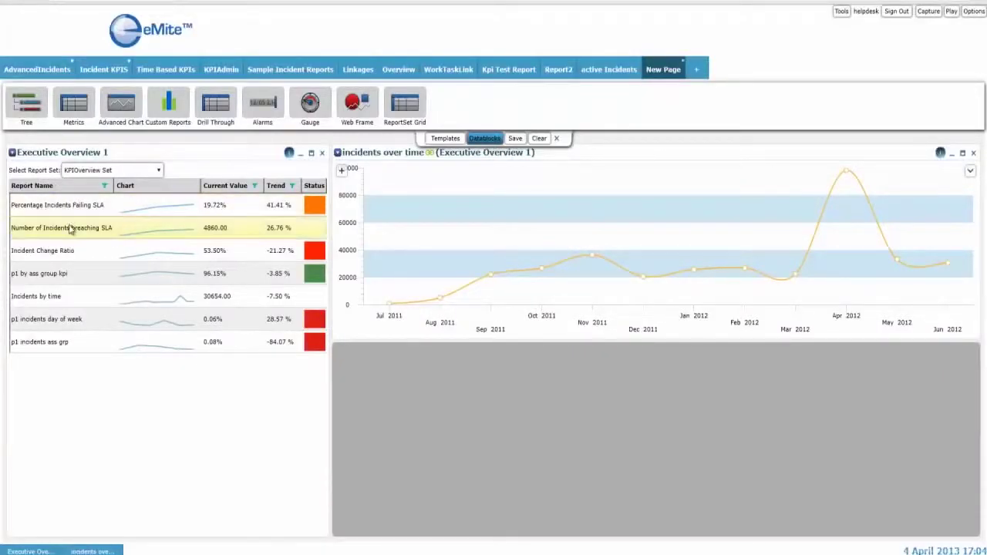
pyautogui.click(67, 234)
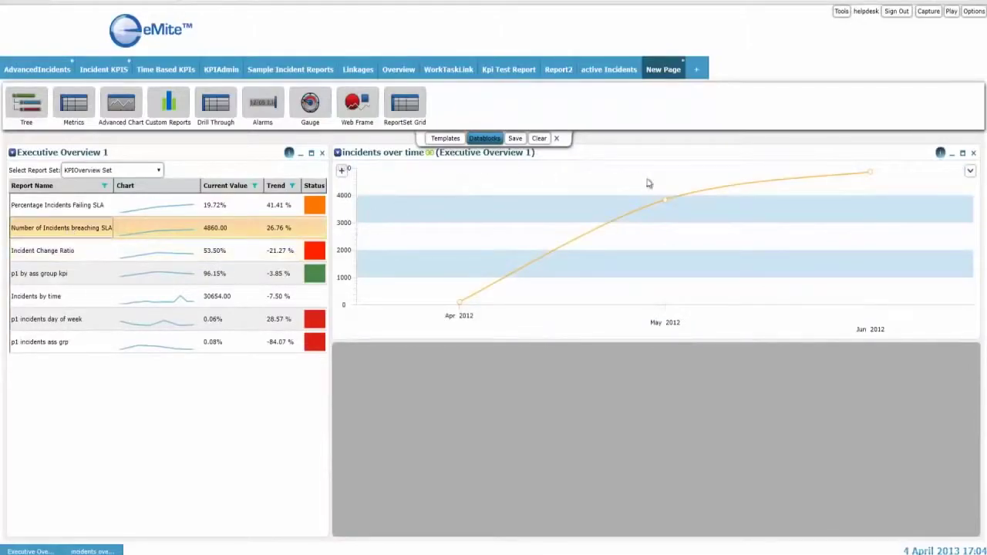
pyautogui.click(62, 257)
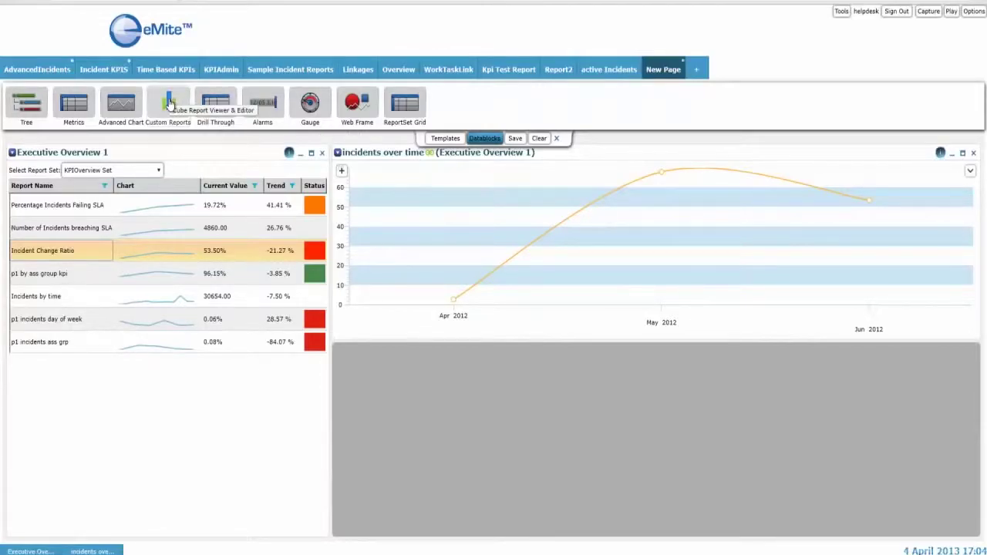
# Step: Place a Custom Reports datablock in the remaining empty pane and start a new report in it, maximized
pyautogui.moveTo(170, 112); pyautogui.dragTo(407, 409)
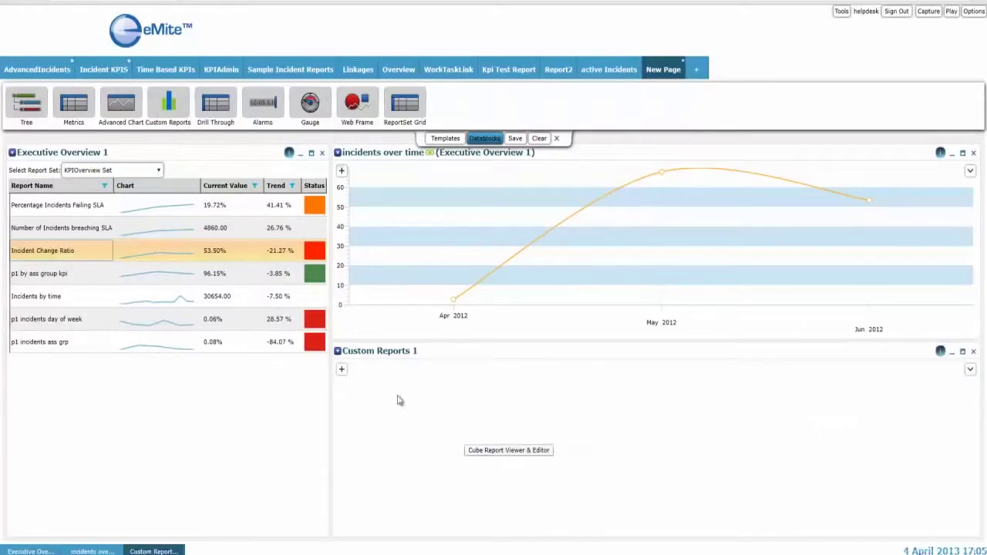
pyautogui.click(338, 352)
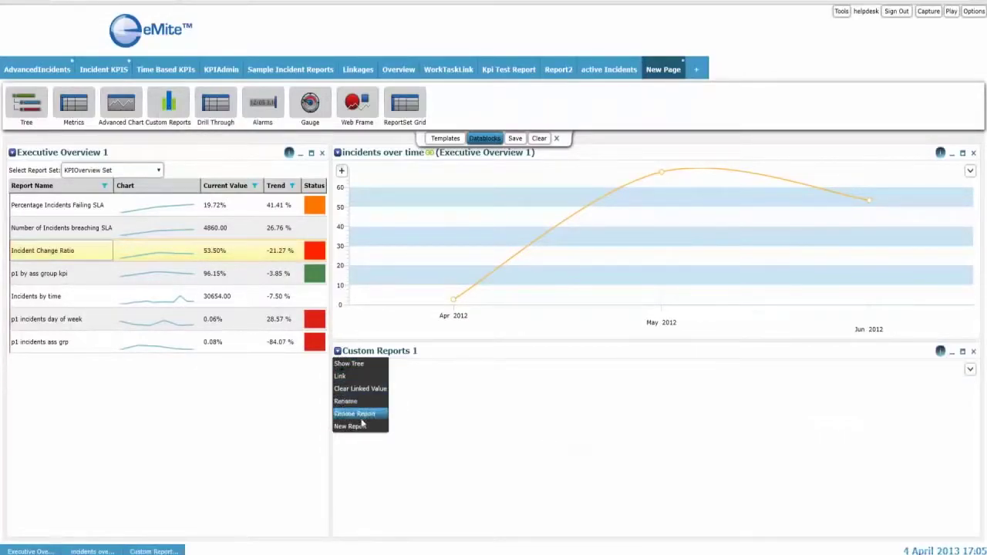
pyautogui.click(364, 425)
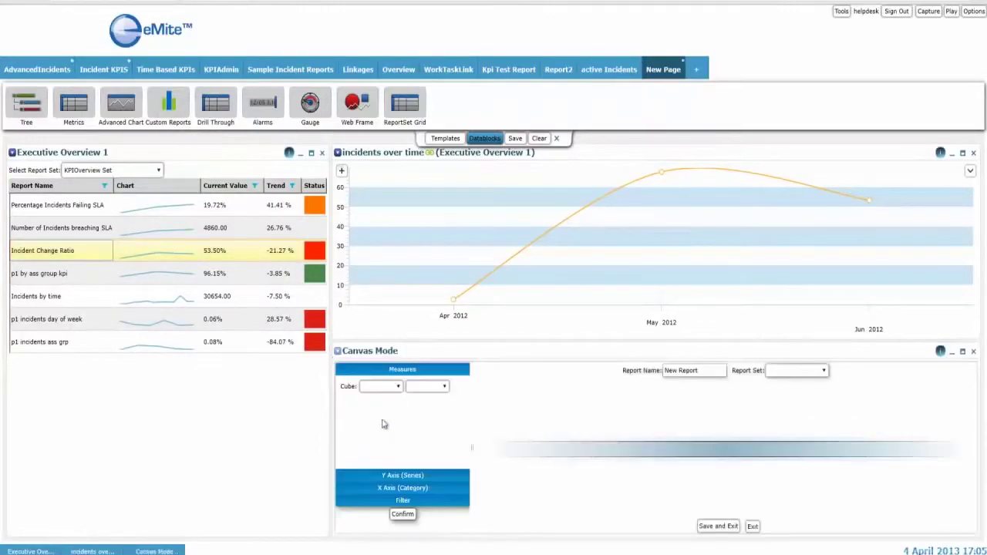
pyautogui.click(963, 350)
# Step: Select the Emite4223 source with the TransactionV2 cube and use incident Count as the report's measure
pyautogui.click(55, 196)
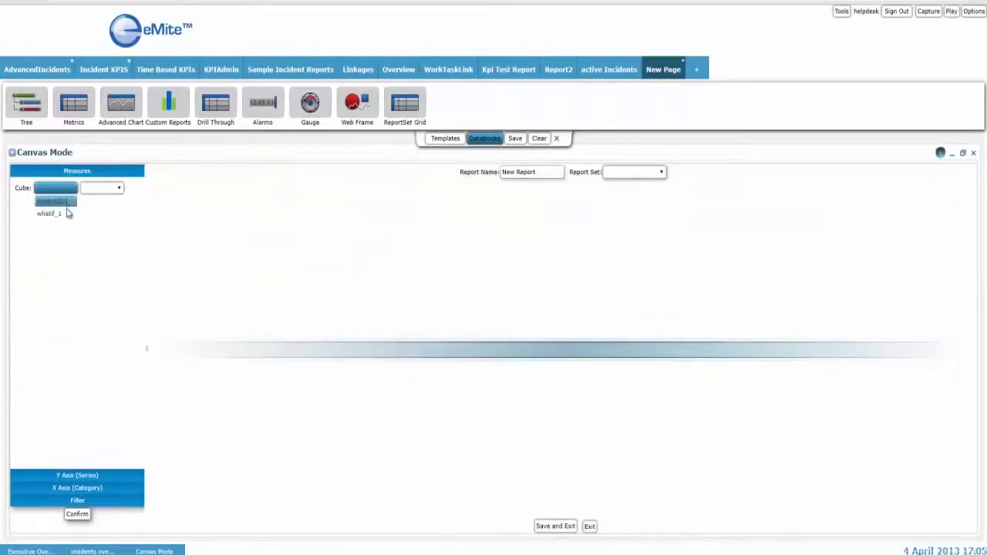
pyautogui.click(65, 201)
pyautogui.click(105, 189)
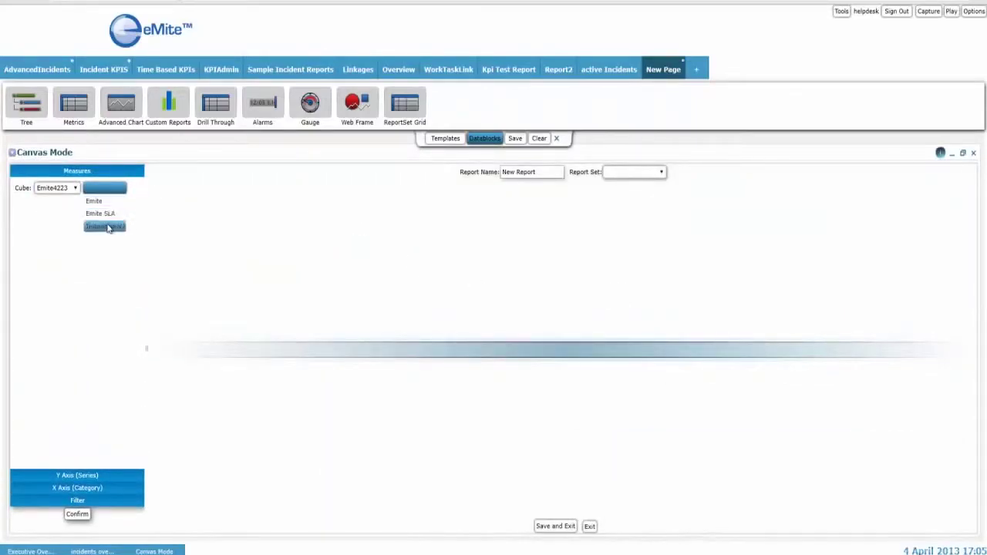
pyautogui.click(108, 227)
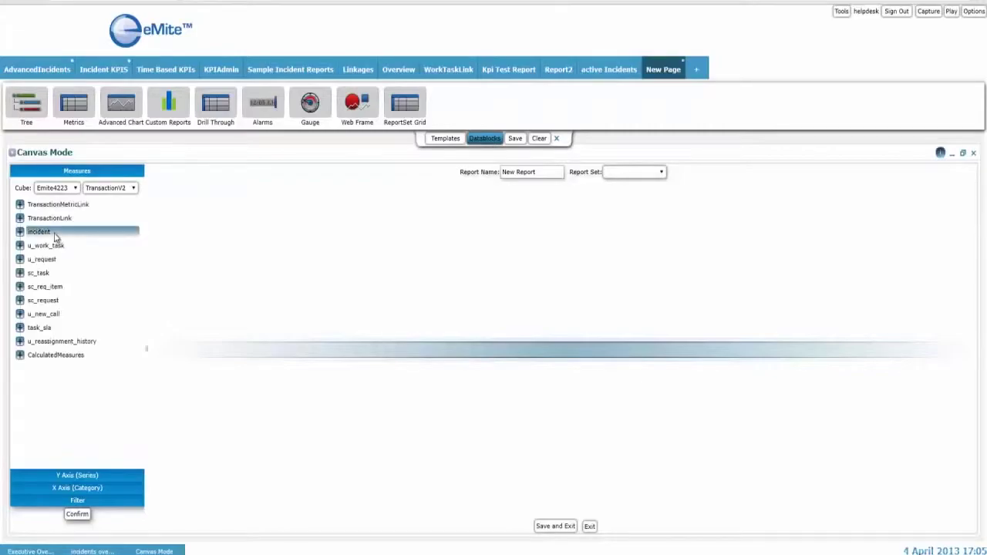
pyautogui.click(20, 232)
pyautogui.click(42, 245)
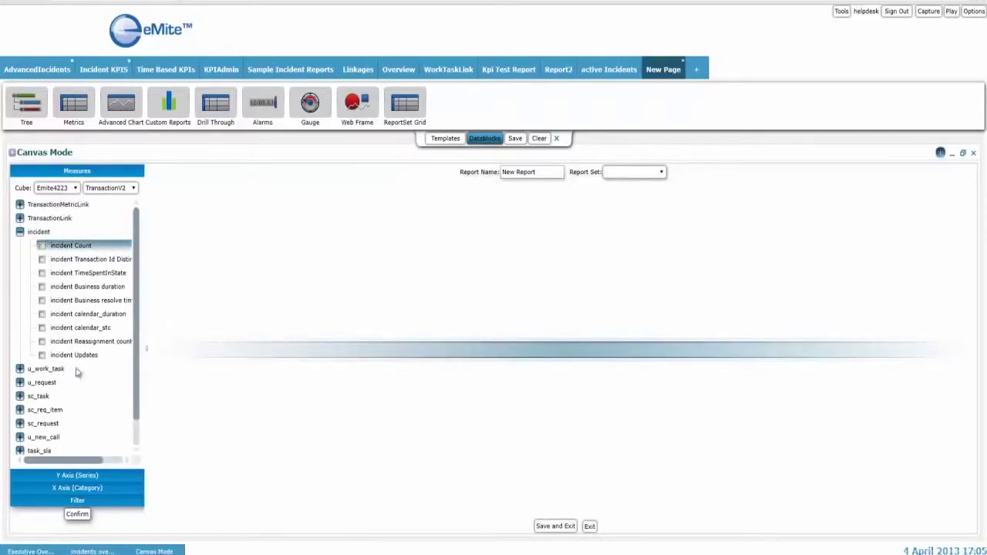
# Step: Set the report's X axis category to Day Of Month from the Date dimension and generate the chart
pyautogui.click(91, 487)
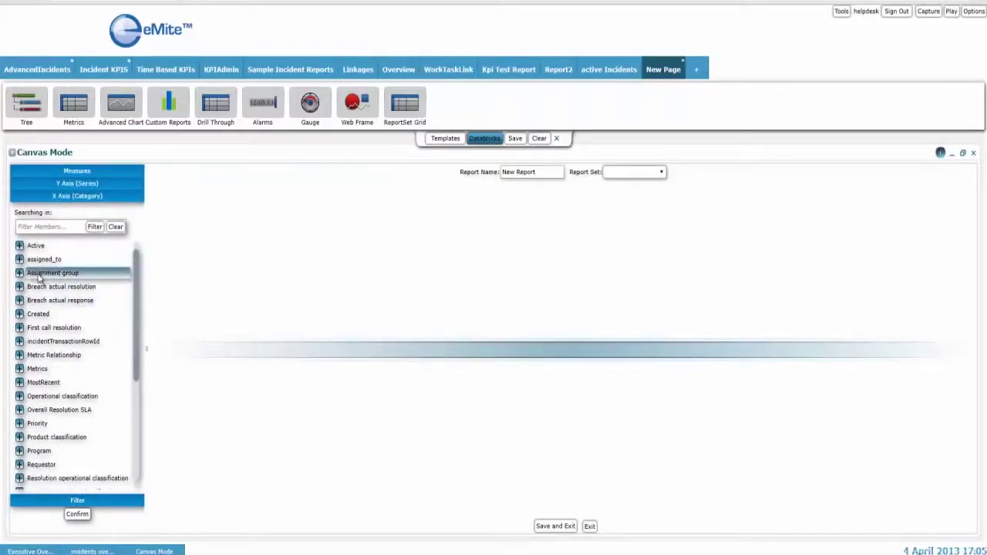
pyautogui.scroll(-3, 55, 363)
pyautogui.scroll(-1, 56, 362)
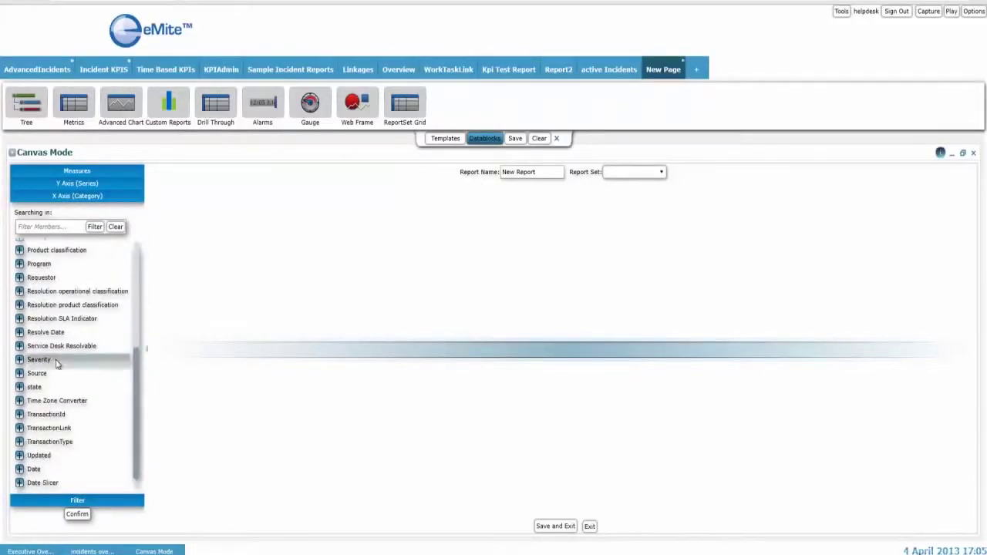
pyautogui.click(20, 470)
pyautogui.scroll(-3, 87, 455)
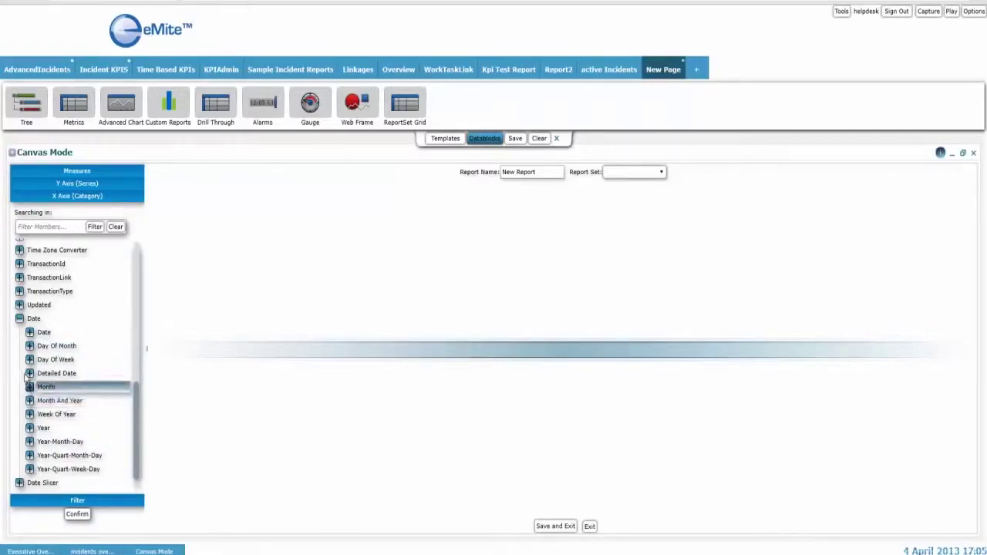
pyautogui.click(29, 347)
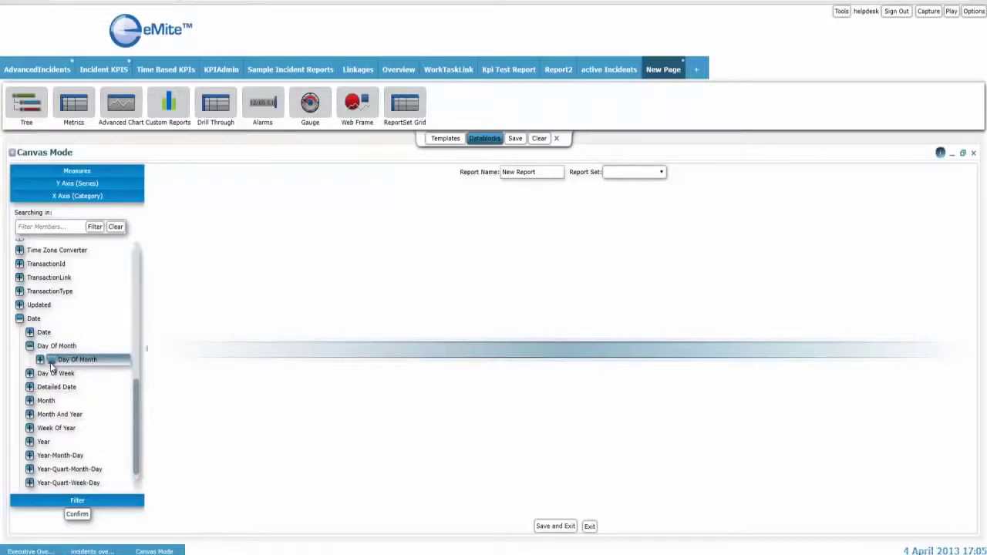
pyautogui.click(52, 360)
pyautogui.click(77, 514)
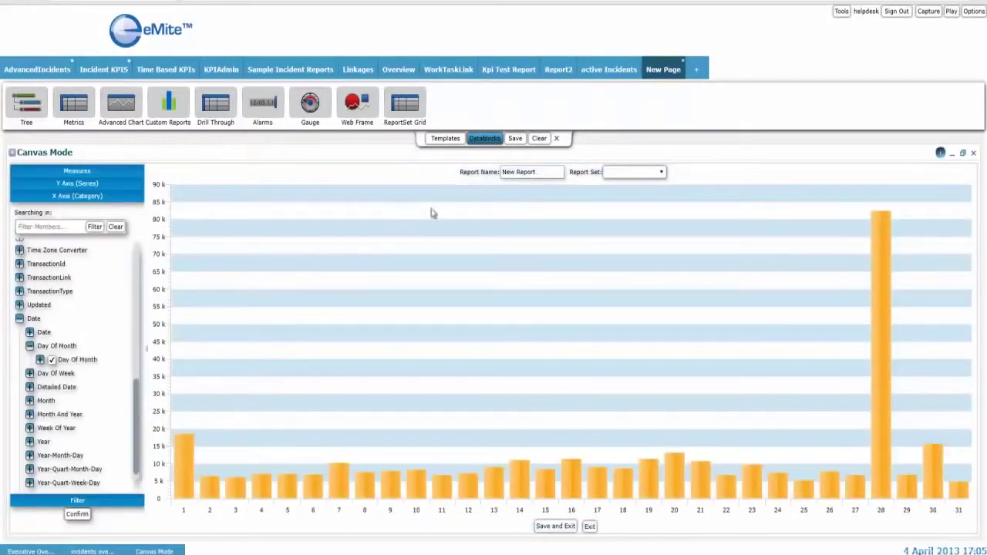
# Step: Save the report as Incidents By Day of Month in the SNOW Incidents report set and restore its pane to normal size
pyautogui.moveTo(546, 175); pyautogui.dragTo(453, 168)
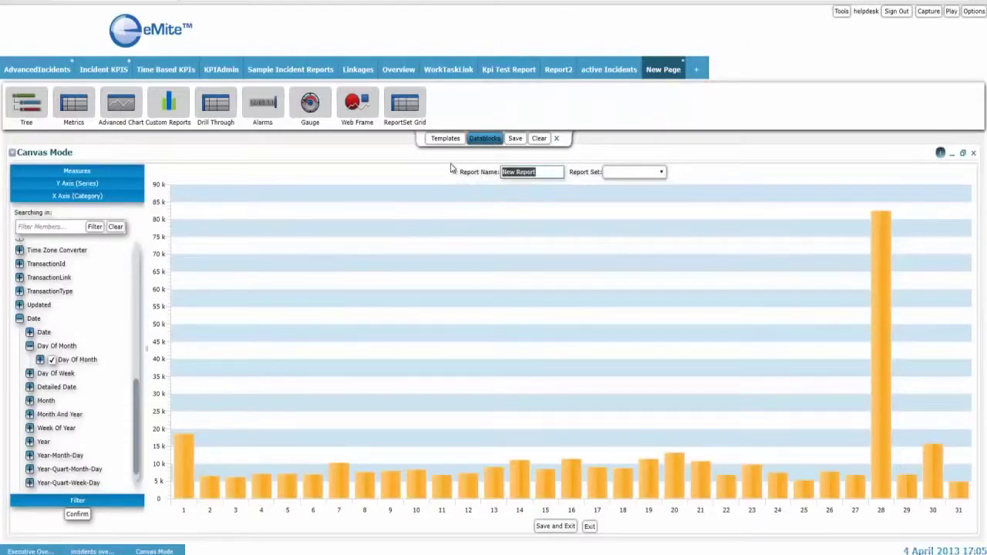
pyautogui.write('Inc')
pyautogui.write('Month')
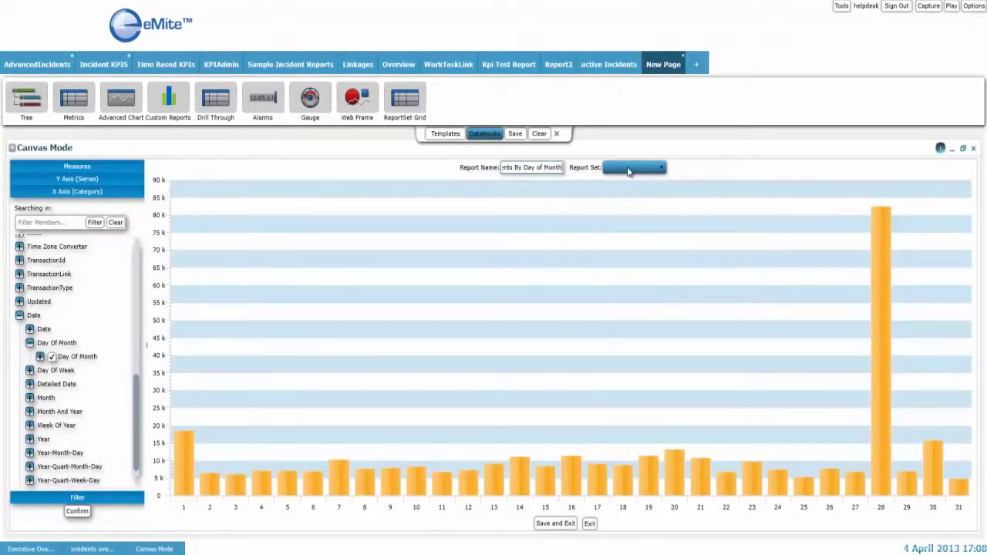
pyautogui.click(629, 171)
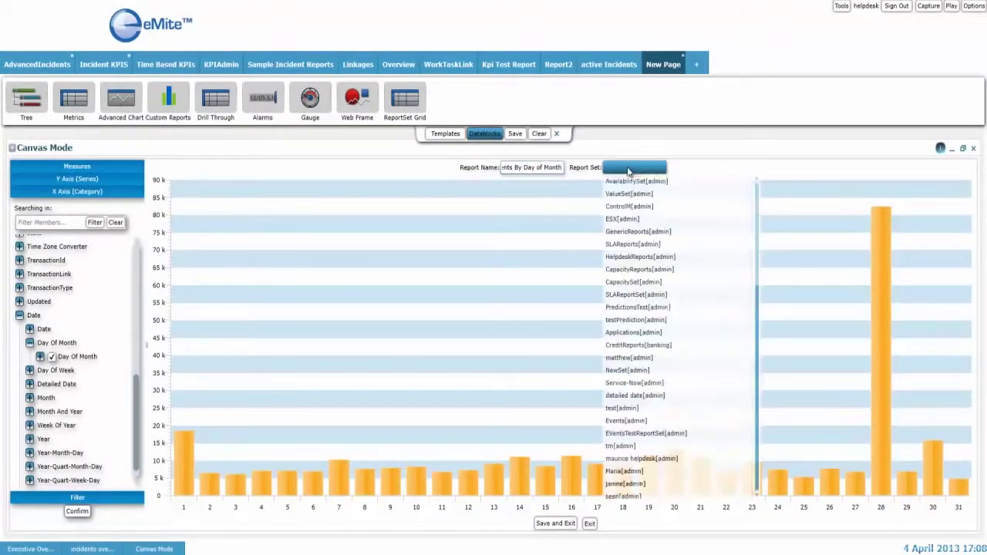
pyautogui.scroll(-5, 763, 347)
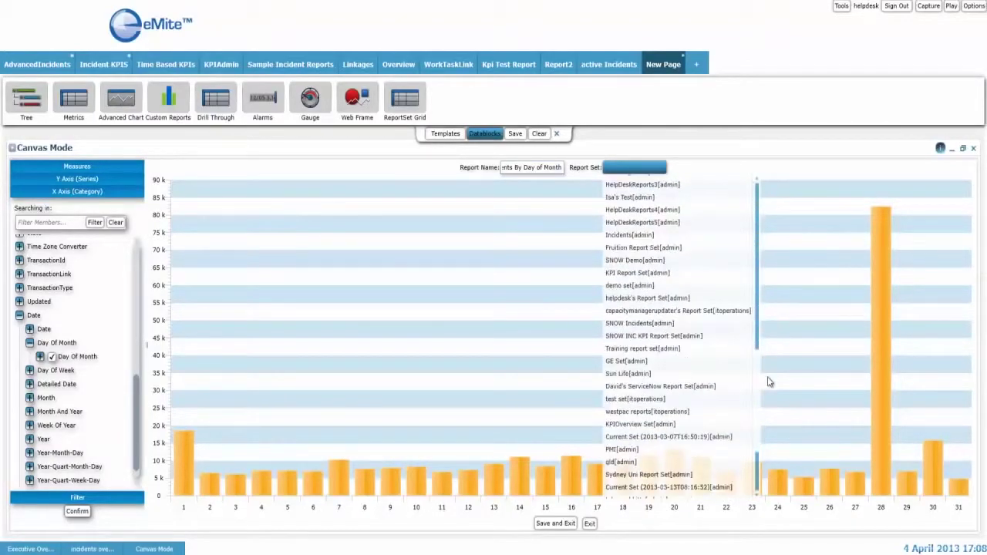
pyautogui.click(679, 323)
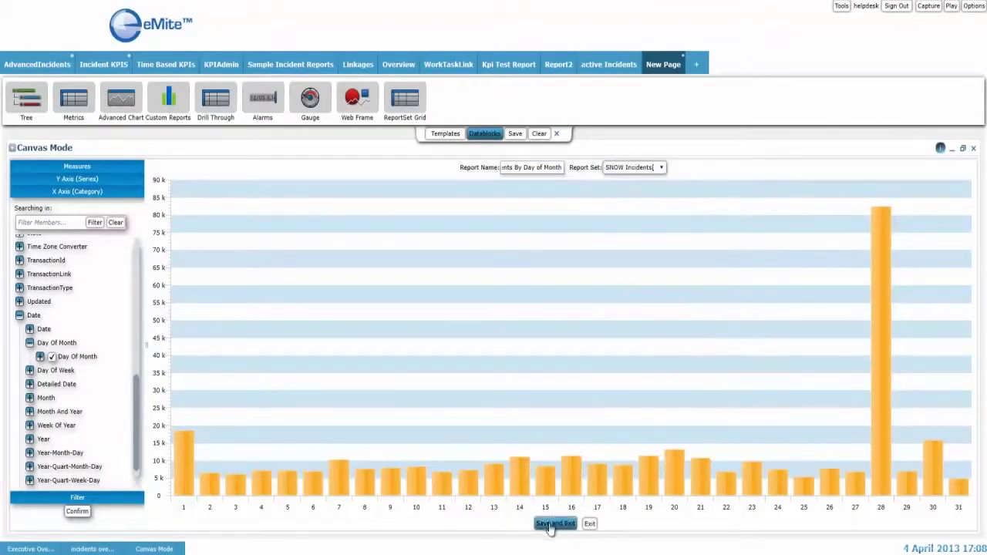
pyautogui.click(552, 523)
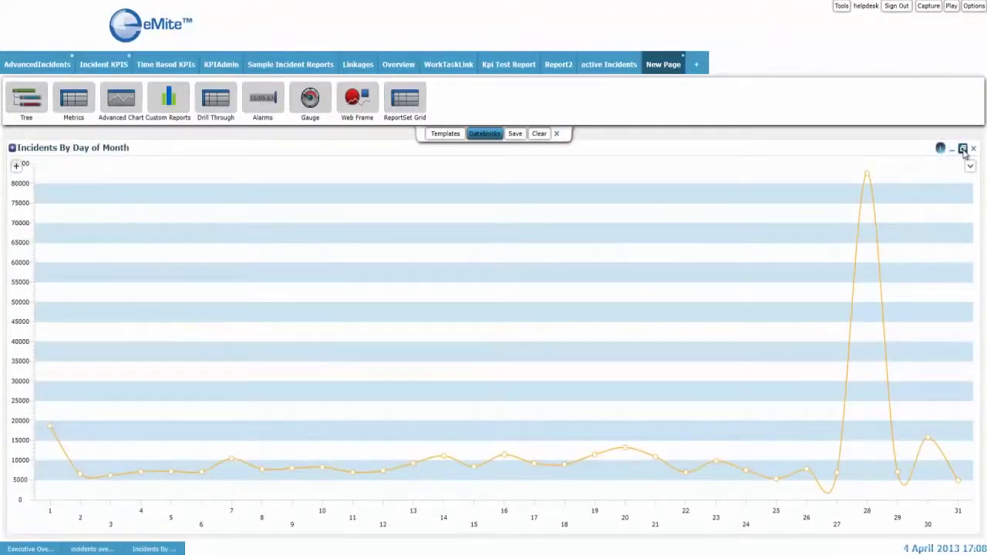
pyautogui.click(962, 149)
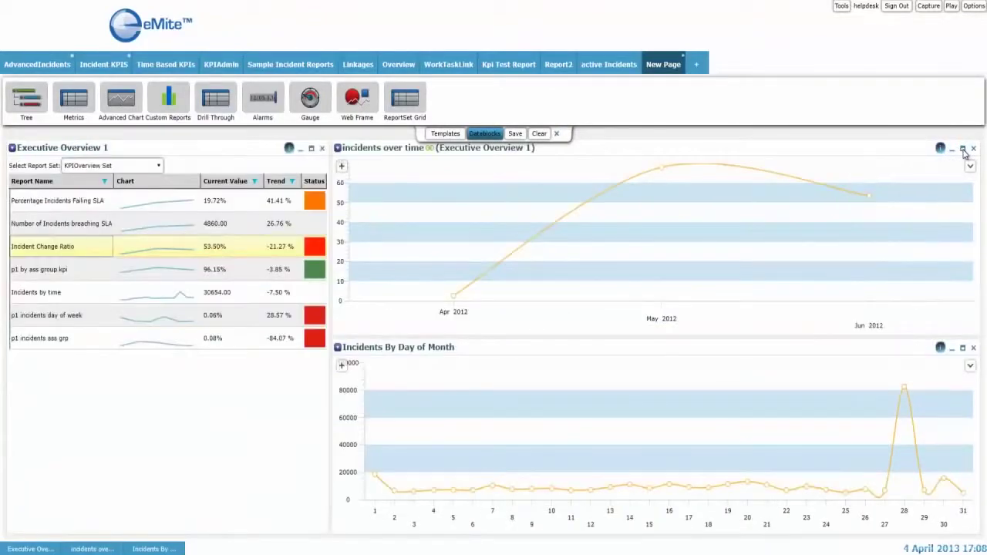
# Step: Link the incidents over time datablock to the Incidents By Day of Month datablock
pyautogui.click(339, 152)
pyautogui.click(359, 164)
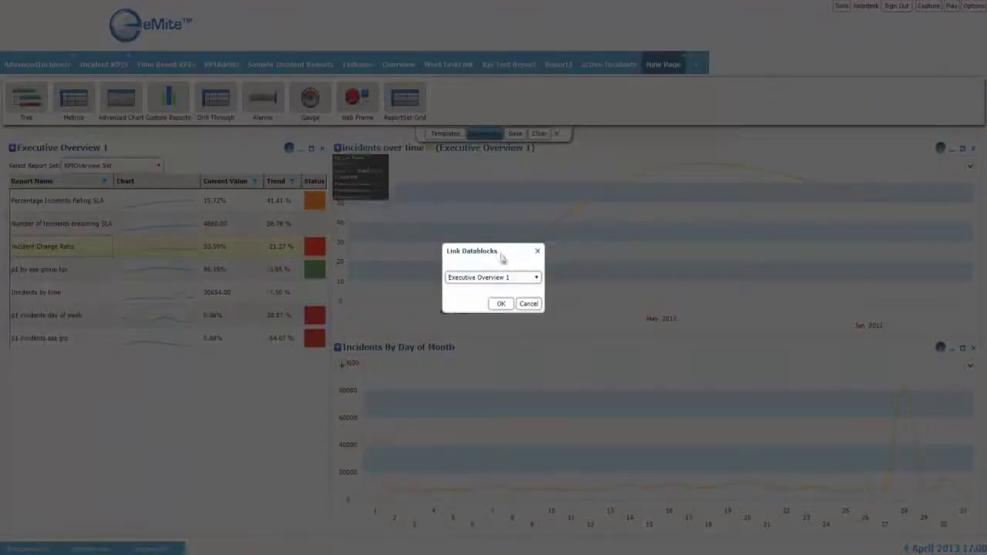
pyautogui.click(506, 282)
pyautogui.click(500, 301)
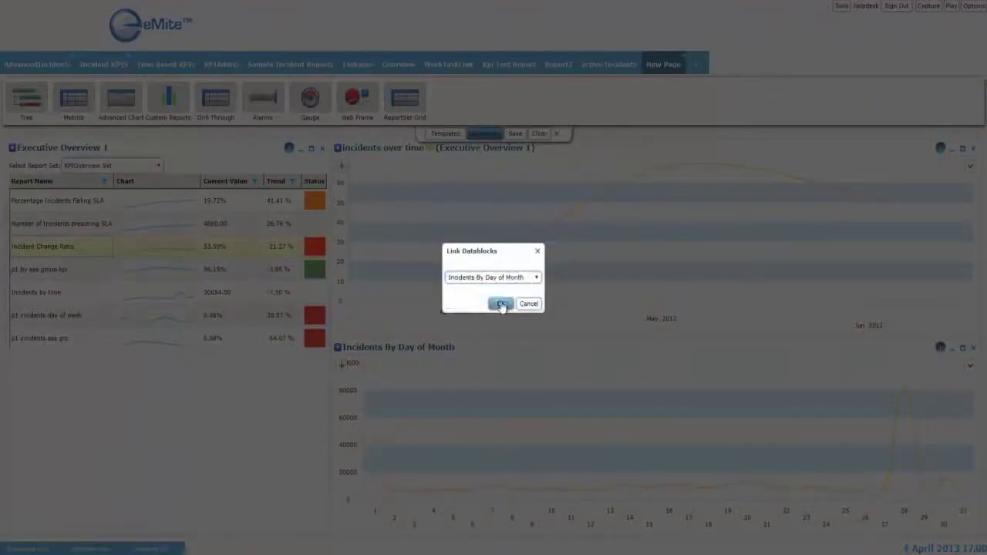
pyautogui.click(498, 305)
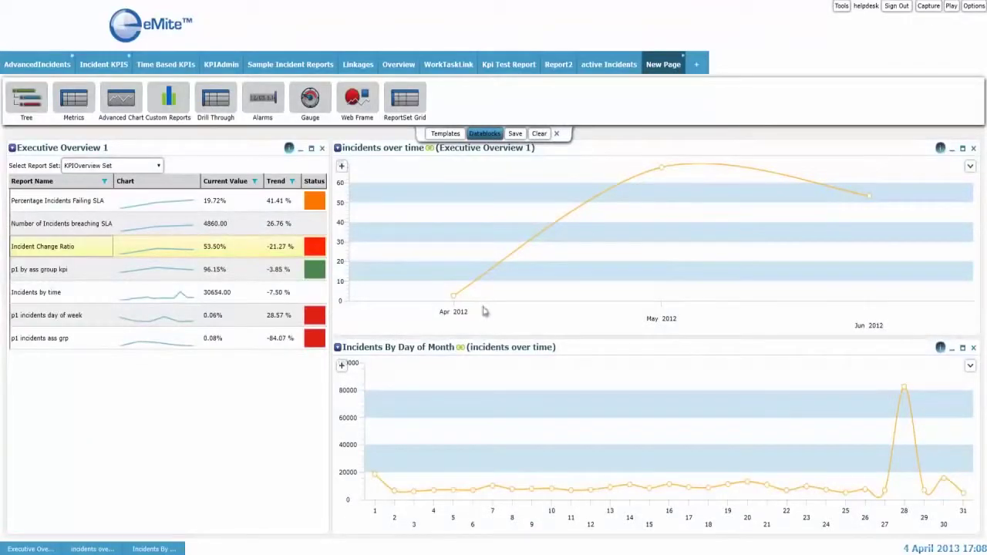
# Step: Filter the Incidents By Day of Month chart to May 2012 using its data point in the incidents over time chart
pyautogui.click(661, 175)
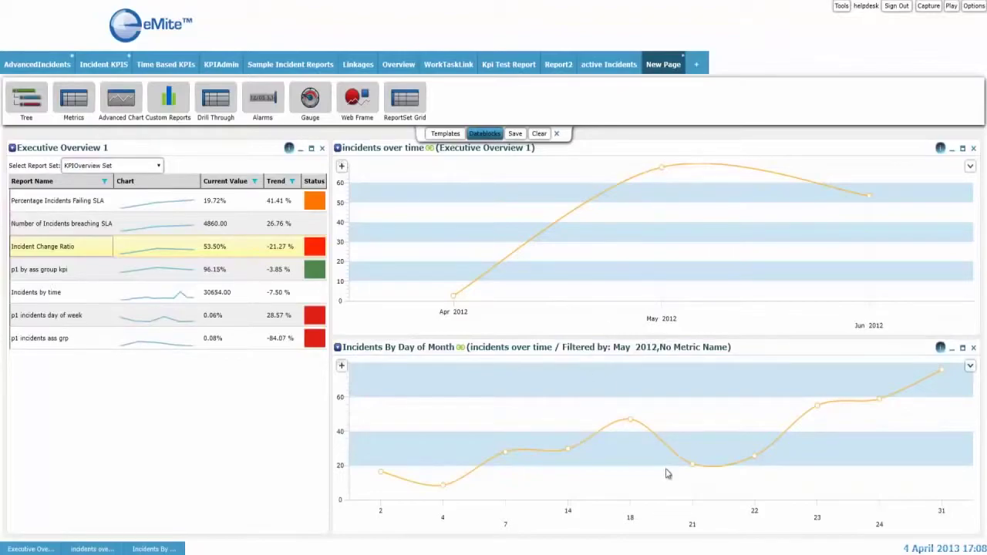
# Step: Rename the new page as Exec Overview and save it
pyautogui.doubleClick(663, 65)
pyautogui.press('BackSpace')
pyautogui.press('BackSpace')
pyautogui.press('BackSpace')
pyautogui.press('BackSpace')
pyautogui.press('BackSpace')
pyautogui.press('BackSpace')
pyautogui.press('BackSpace')
pyautogui.press('BackSpace')
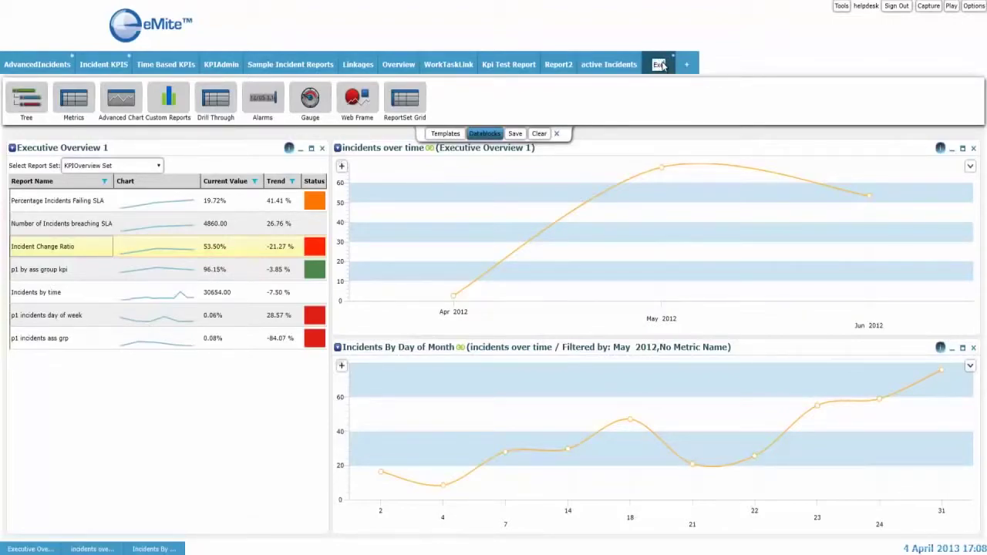
pyautogui.write('Exec Overview')
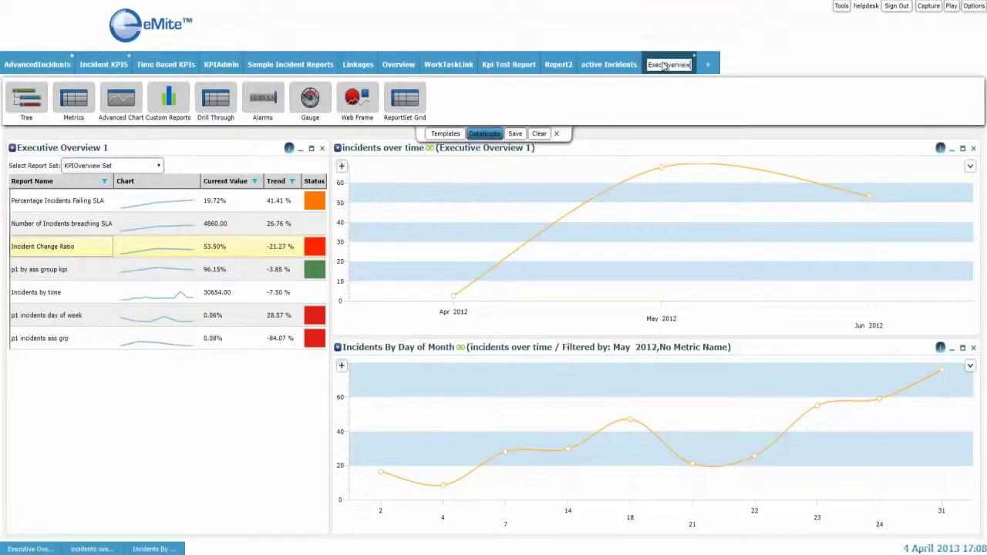
pyautogui.click(515, 135)
# Step: Change the chart type of Incidents By Day of Month to Column
pyautogui.click(342, 334)
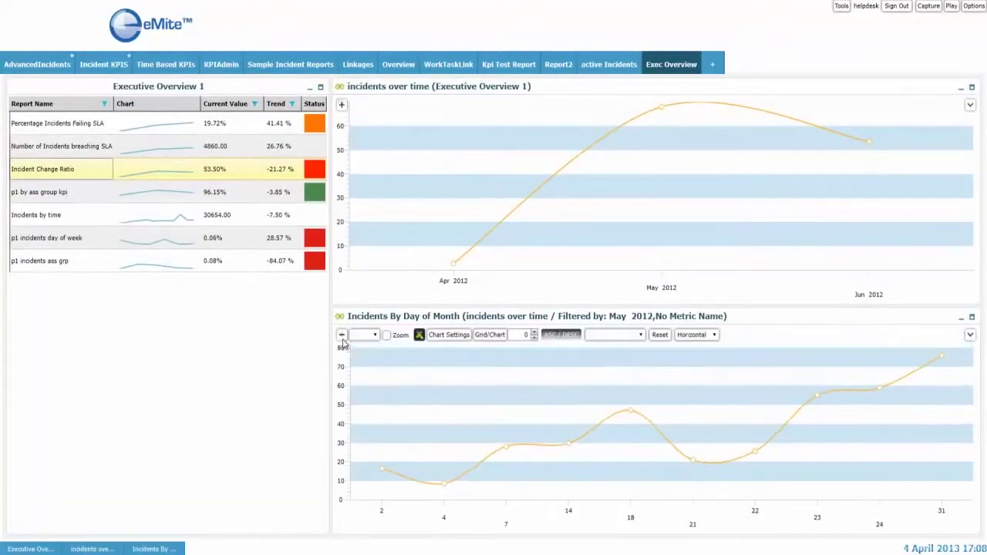
pyautogui.click(365, 337)
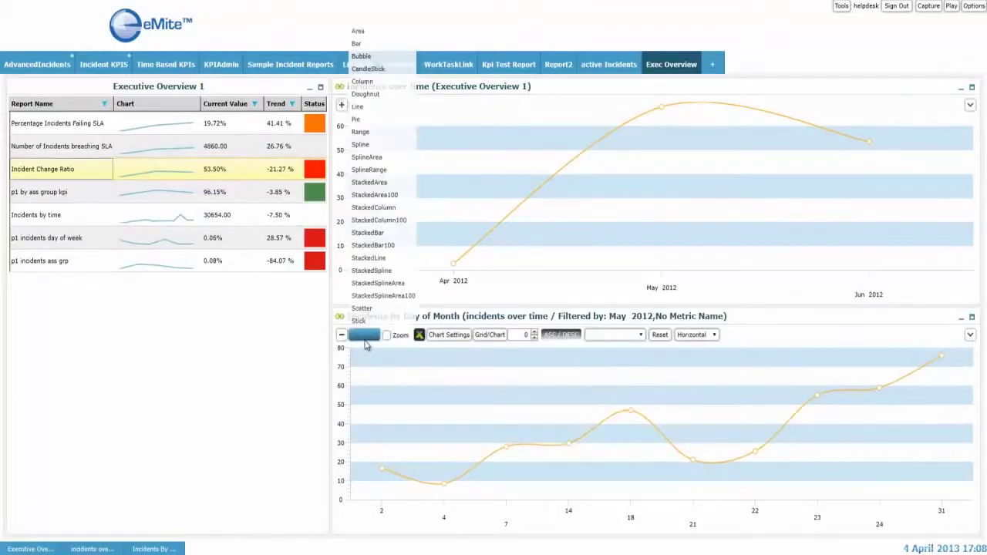
pyautogui.click(363, 81)
# Step: Set the IncidentChangeRatio series colour to blue in the Incidents By Day of Month chart settings and collapse the chart's options
pyautogui.click(456, 335)
pyautogui.click(549, 278)
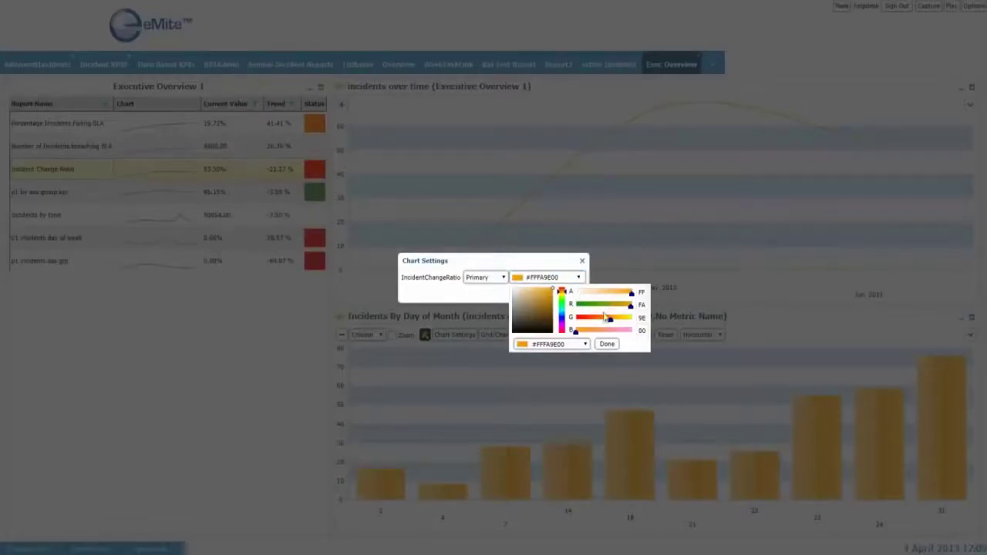
pyautogui.moveTo(569, 296); pyautogui.dragTo(565, 316)
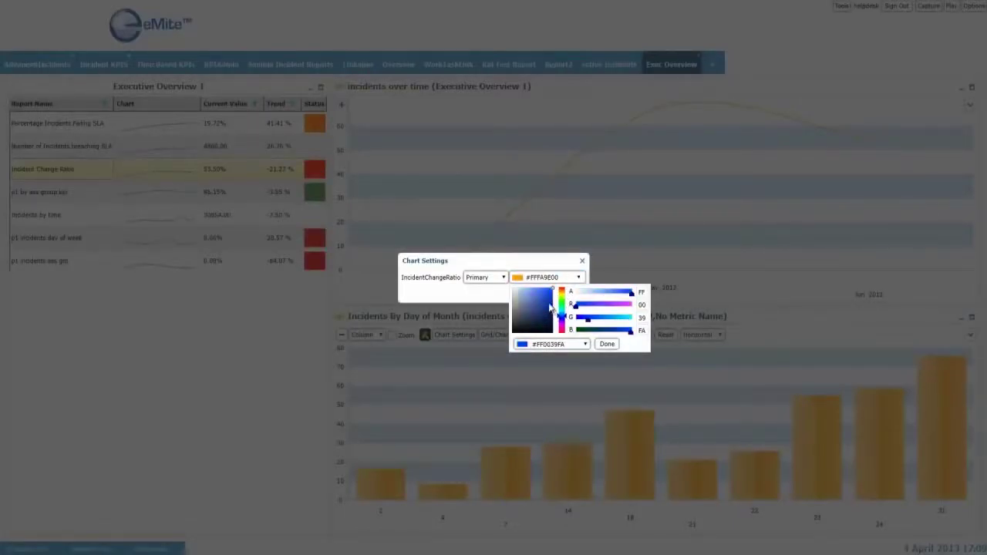
pyautogui.click(608, 346)
pyautogui.click(547, 296)
pyautogui.click(841, 6)
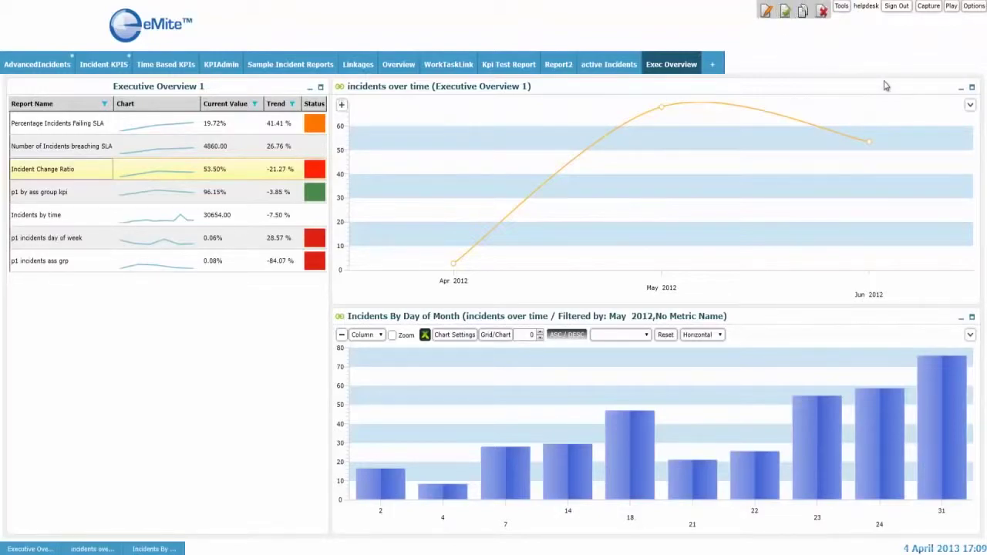
pyautogui.click(341, 336)
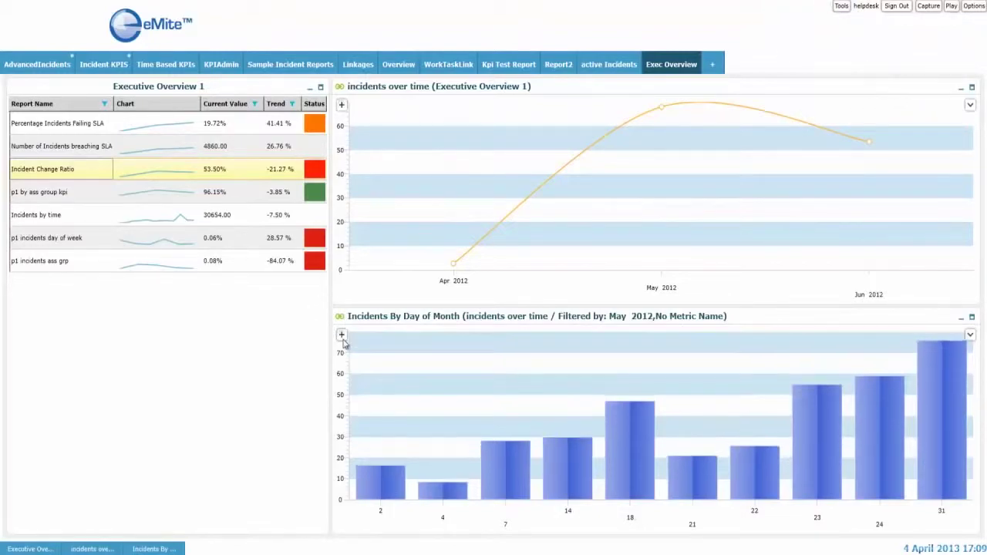
pyautogui.click(202, 343)
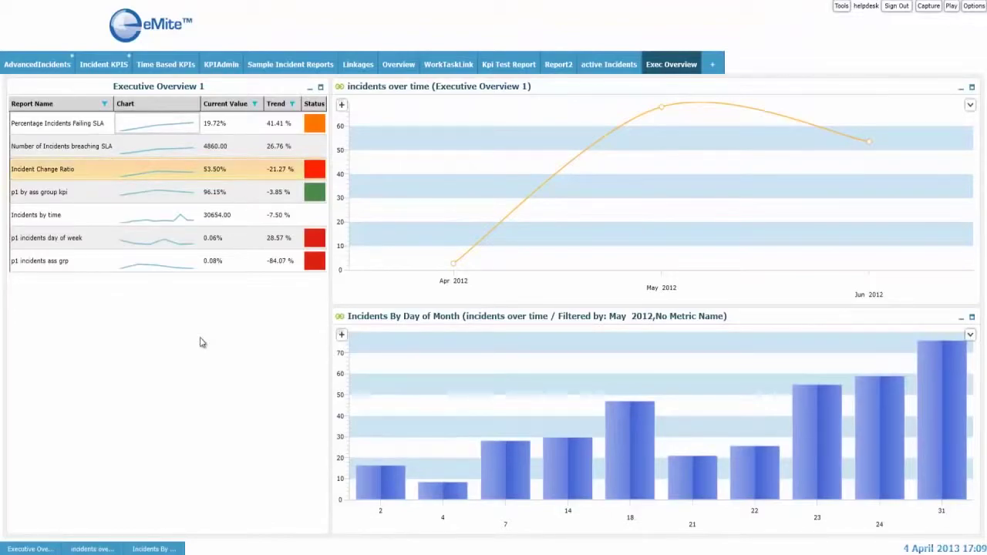